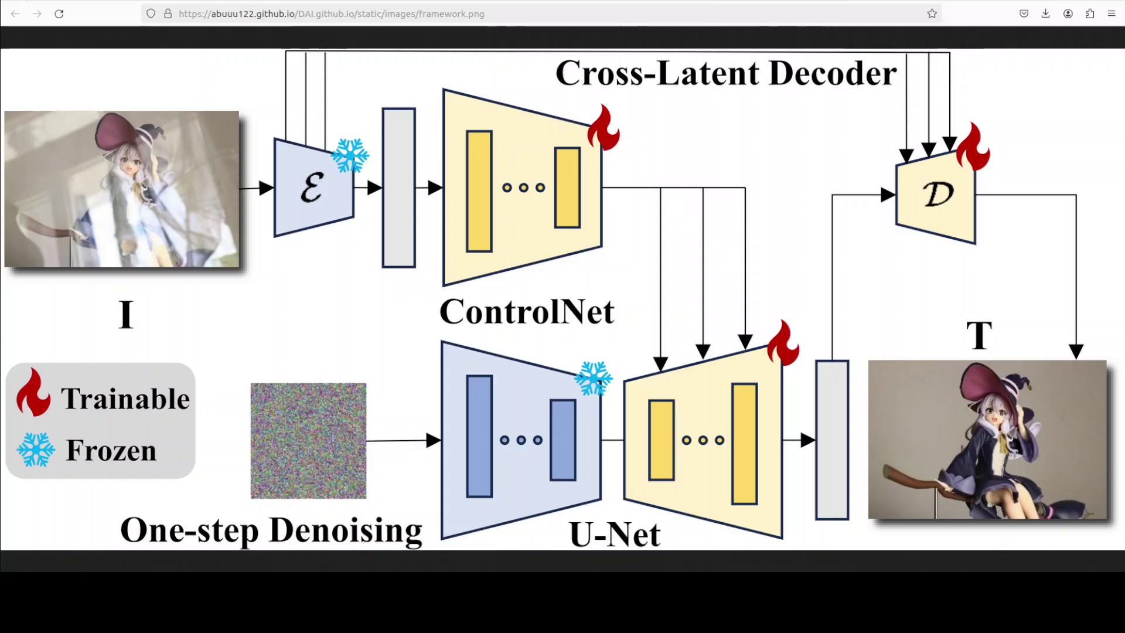
Step: Close the framework.png diagram tab to reveal the Massed Compute homepage
{"action": "key", "text": "ctrl+w"}
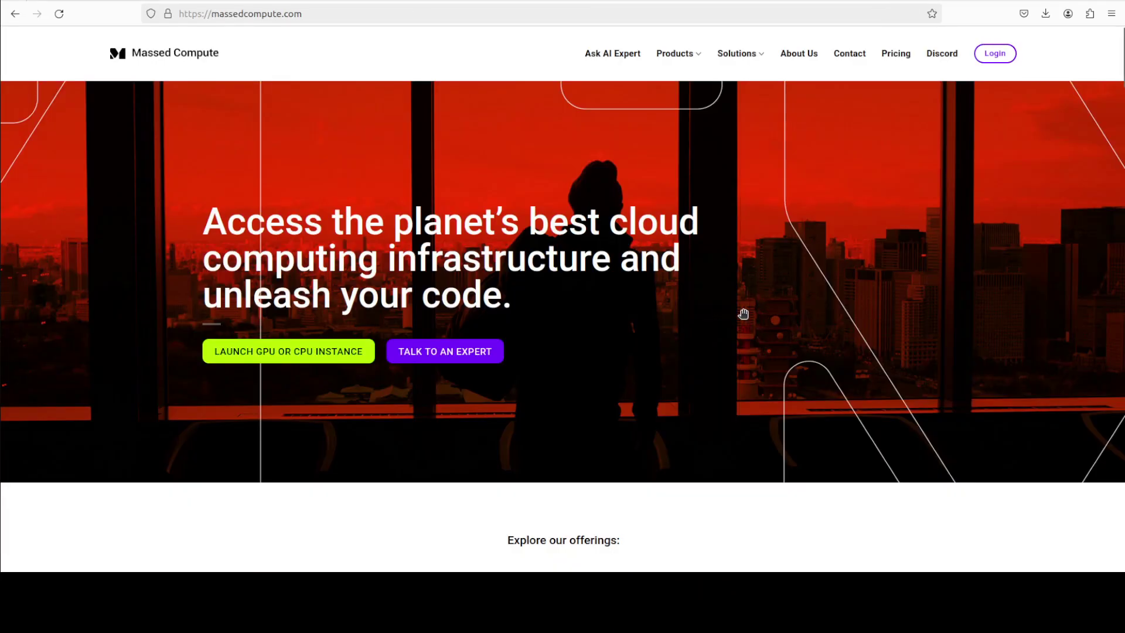
Step: Rerun nvidia-smi in the terminal to check the GPU
{"action": "key", "text": "alt+Tab"}
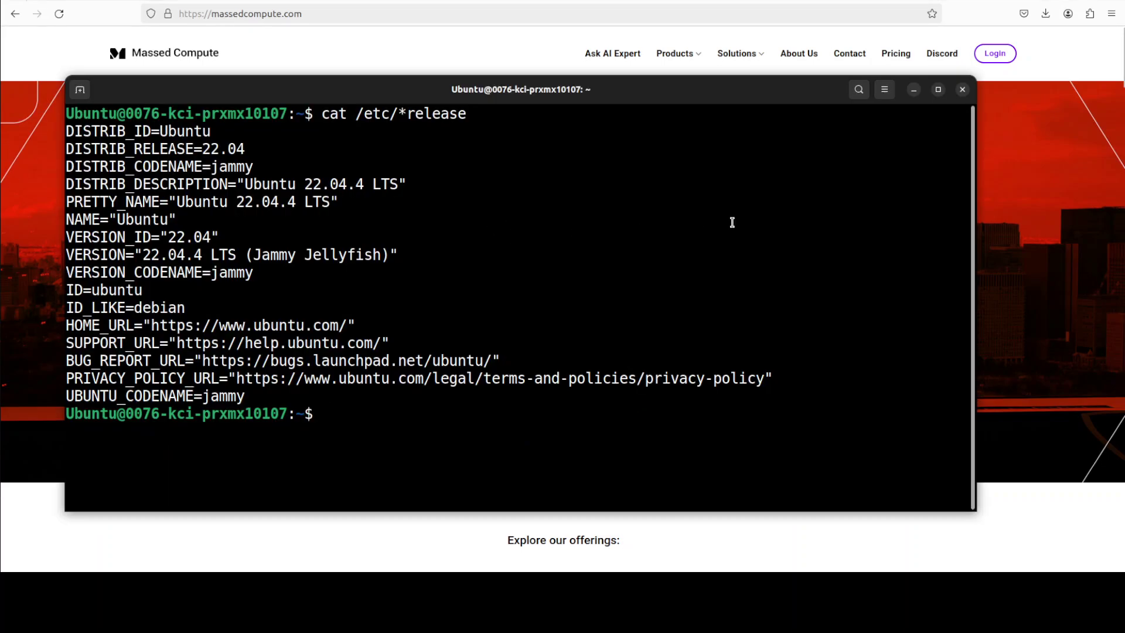
{"action": "key", "text": "Up"}
{"action": "key", "text": "Up"}
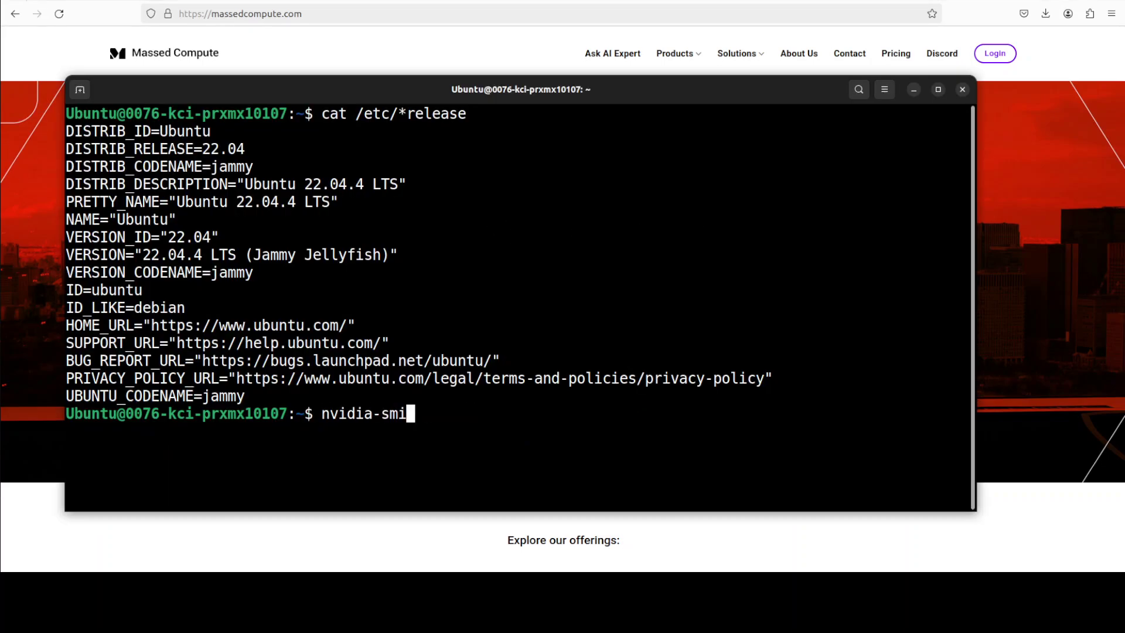
{"action": "key", "text": "Return"}
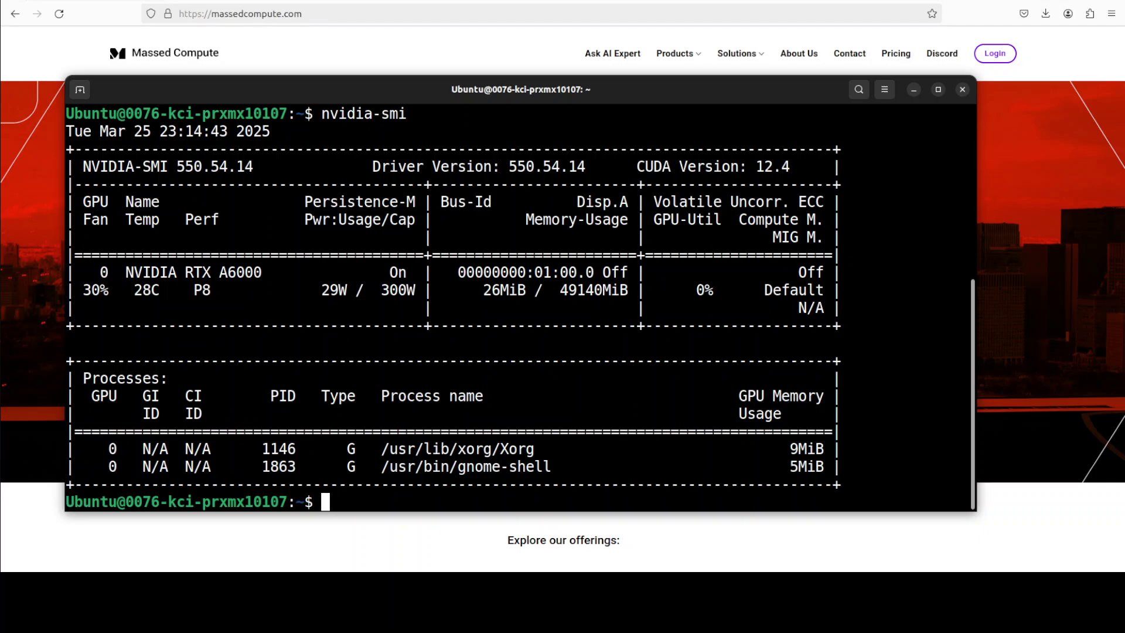
Step: Create the Python 3.11 conda environment named ai
{"action": "right_click", "coordinate": [499, 415]}
{"action": "left_click", "coordinate": [542, 456]}
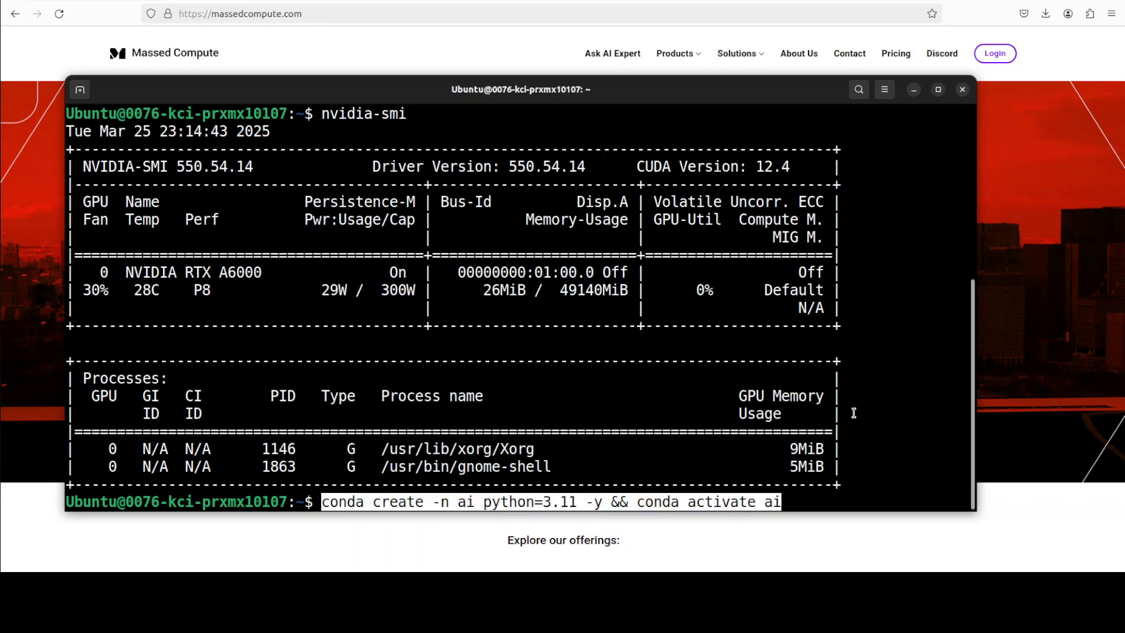
{"action": "key", "text": "Return"}
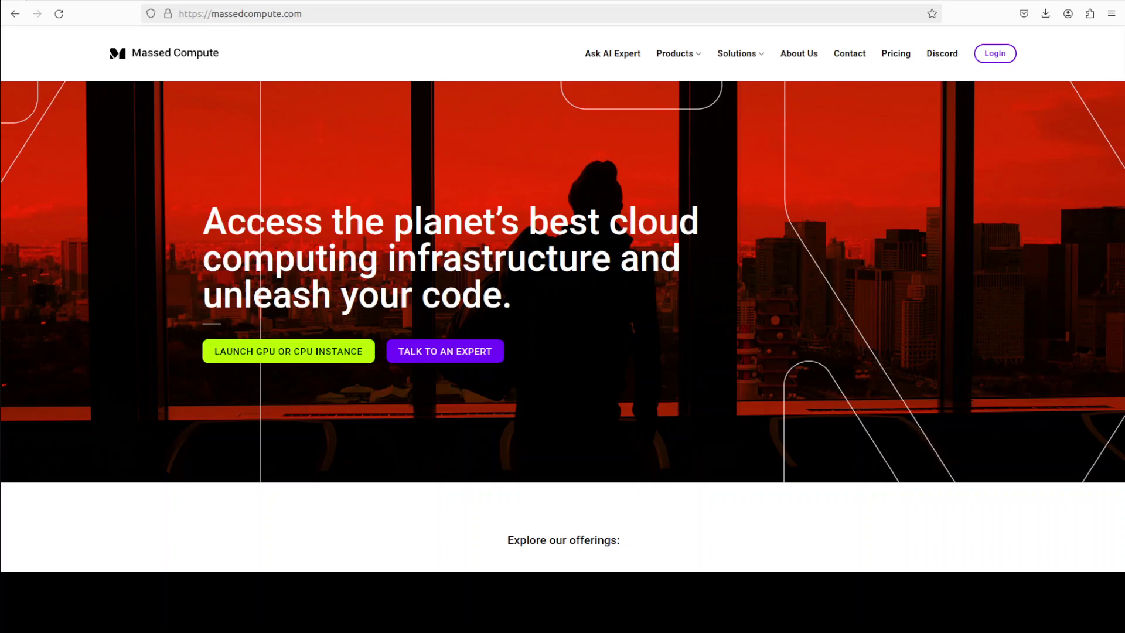
Step: Place the Dereflection-Any-Image git clone-and-cd command at the prompt
{"action": "key", "text": "alt+Tab"}
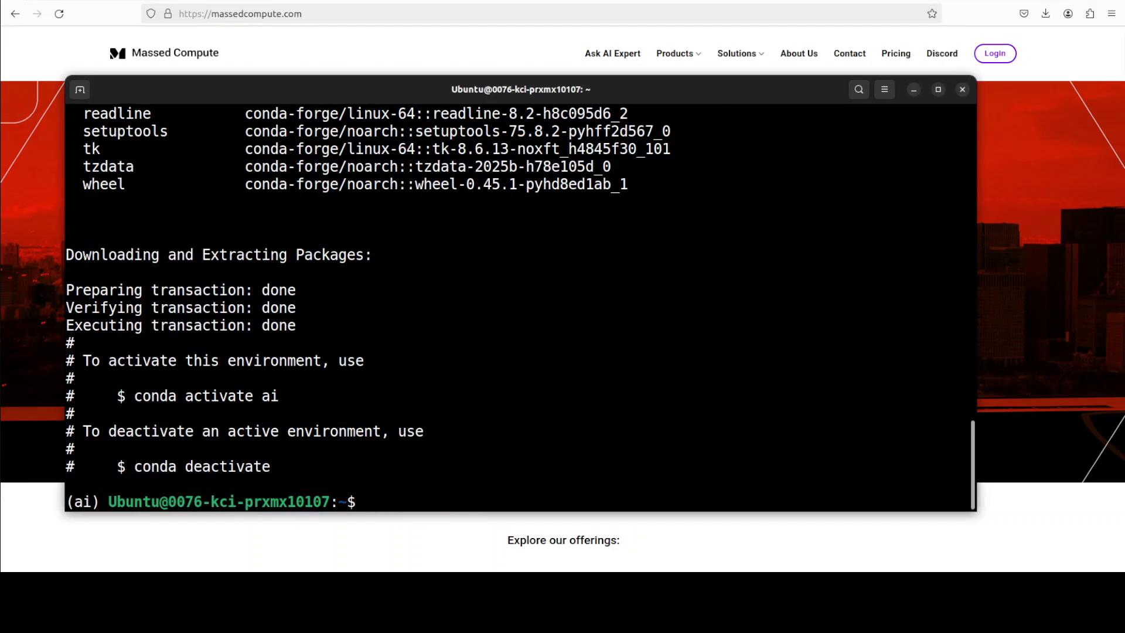
{"action": "right_click", "coordinate": [475, 301]}
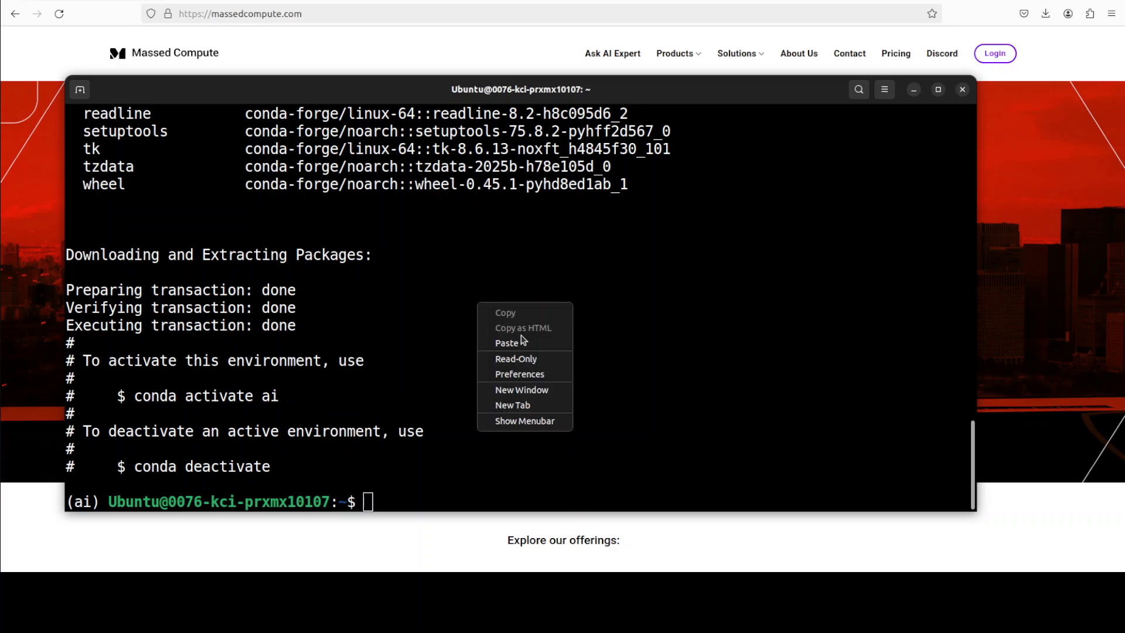
{"action": "left_click", "coordinate": [519, 342]}
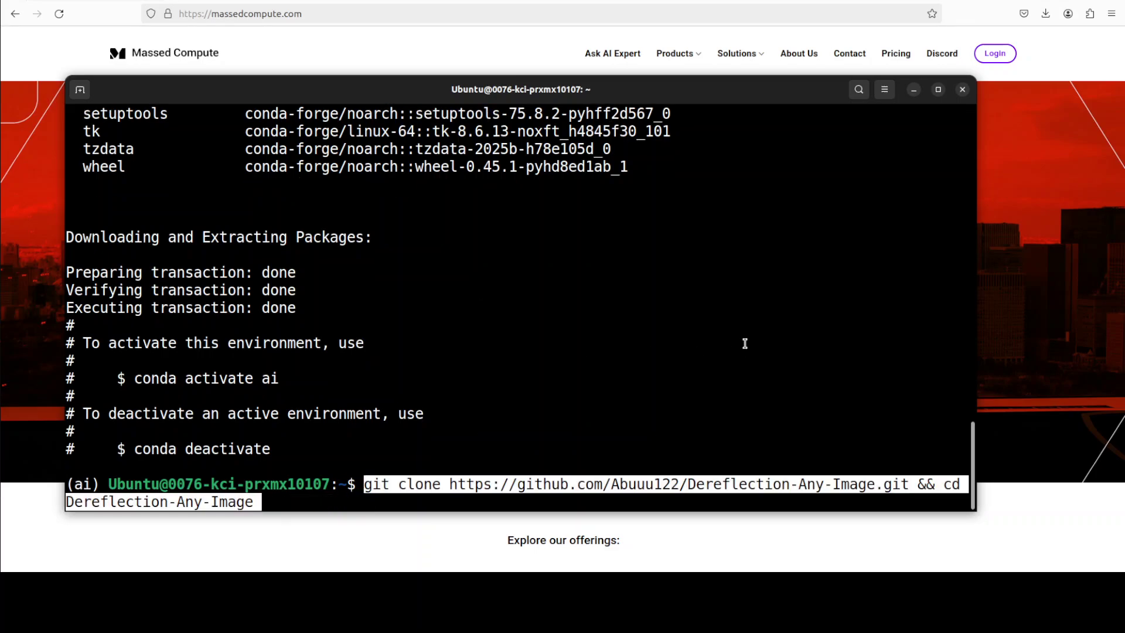
Step: Clone Dereflection-Any-Image and install its requirements.txt dependencies
{"action": "key", "text": "Return"}
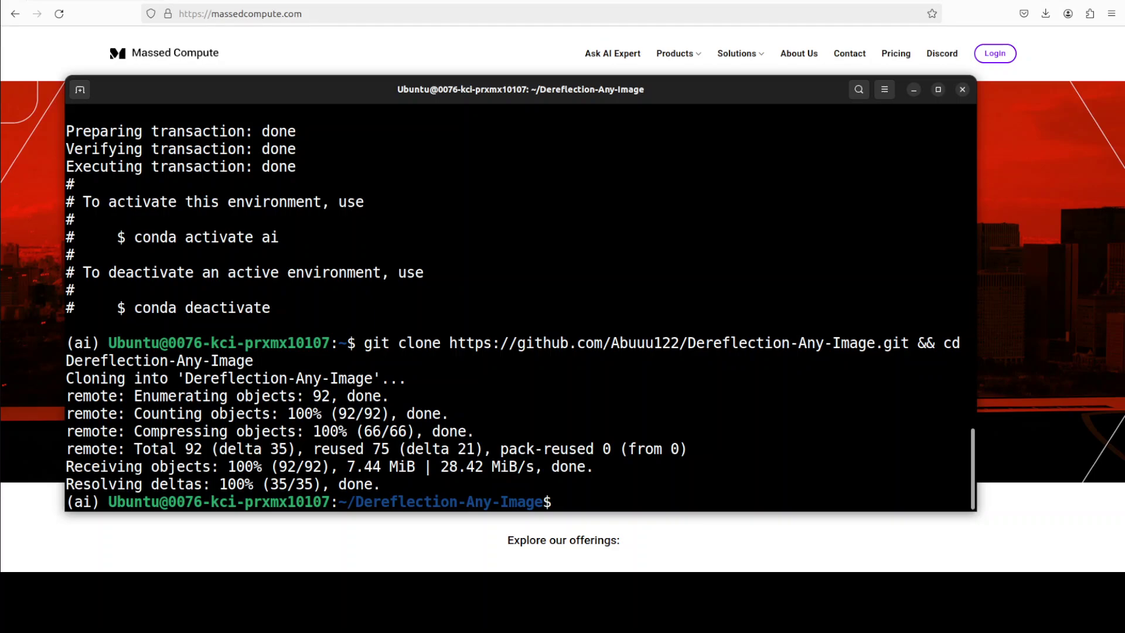
{"action": "right_click", "coordinate": [701, 389]}
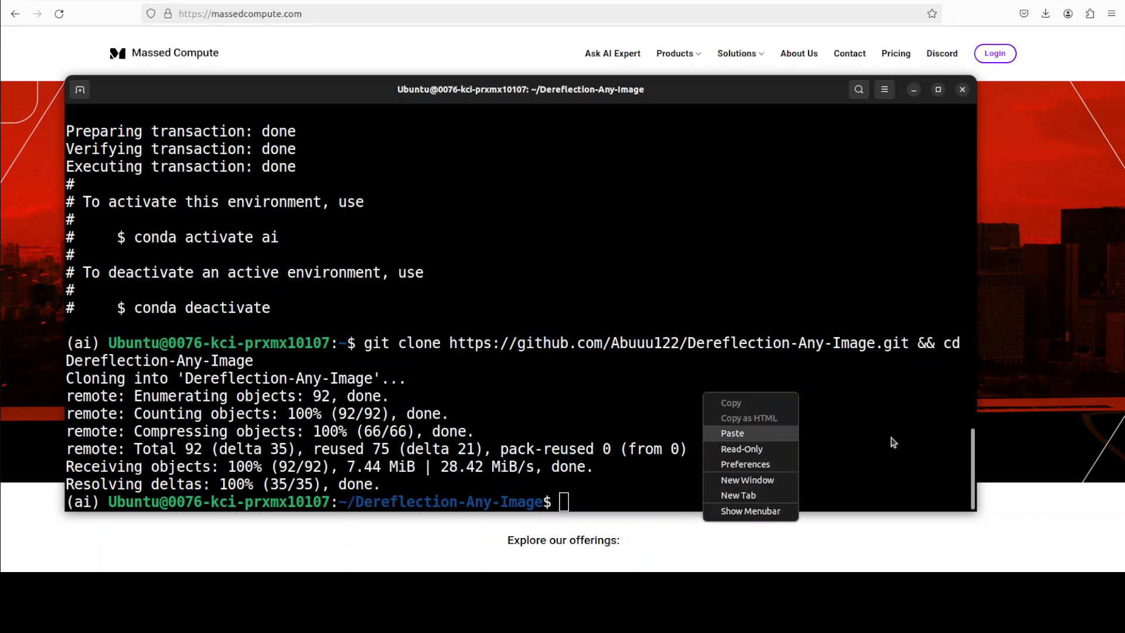
{"action": "key", "text": "Return"}
{"action": "key", "text": "Return"}
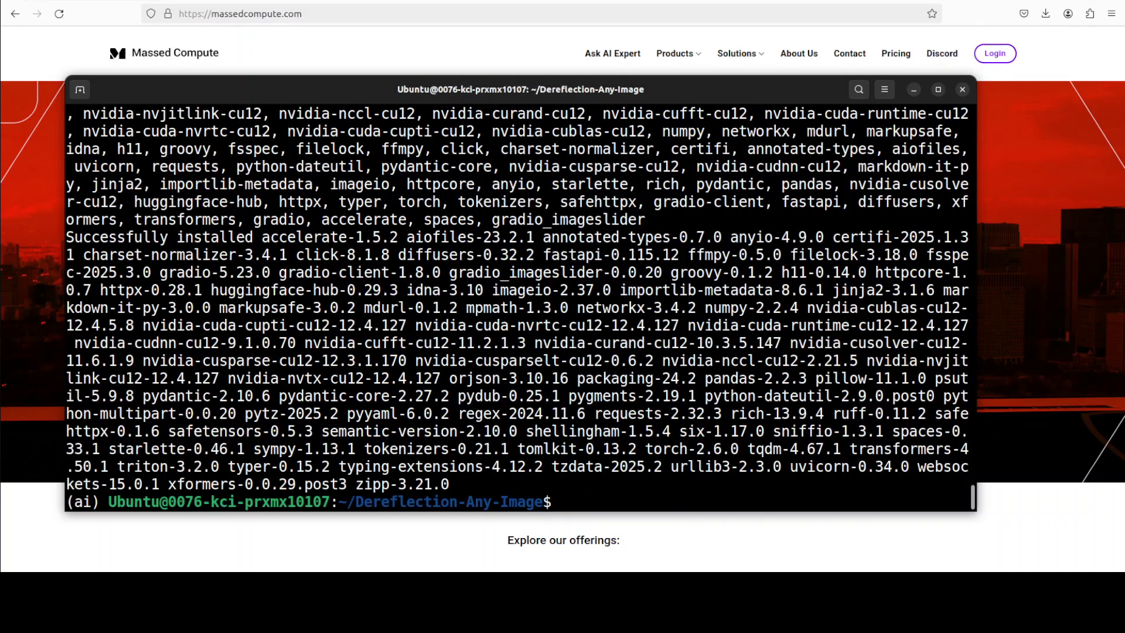
Step: Clear the screen, launch python demo.py on port 7860, then open a new browser tab
{"action": "type", "text": "clear"}
{"action": "key", "text": "Return"}
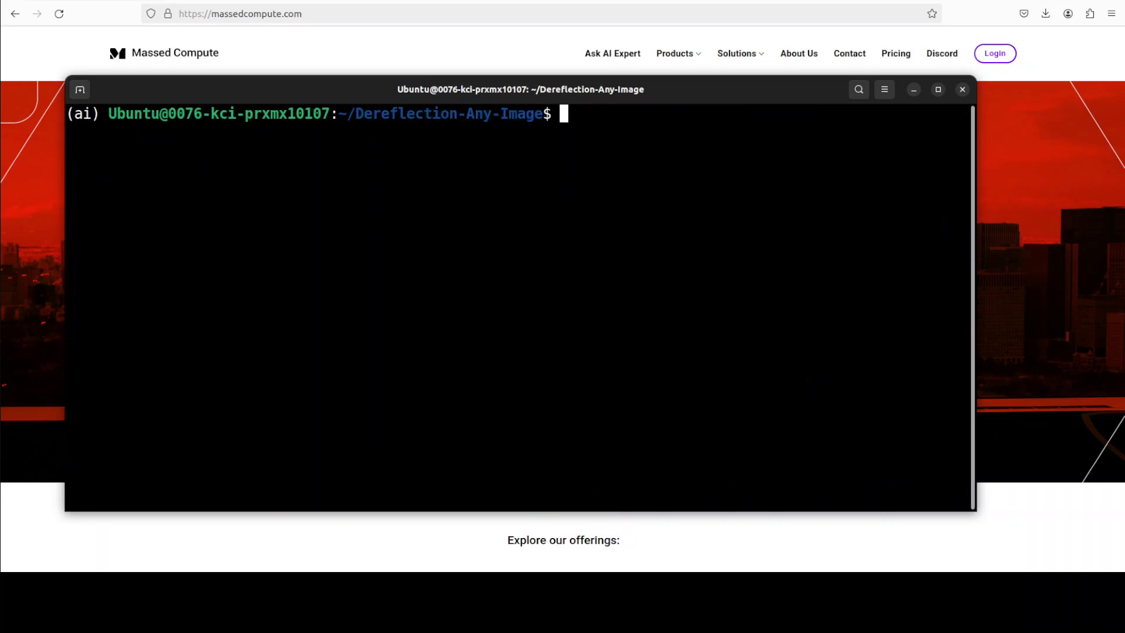
{"action": "right_click", "coordinate": [464, 168]}
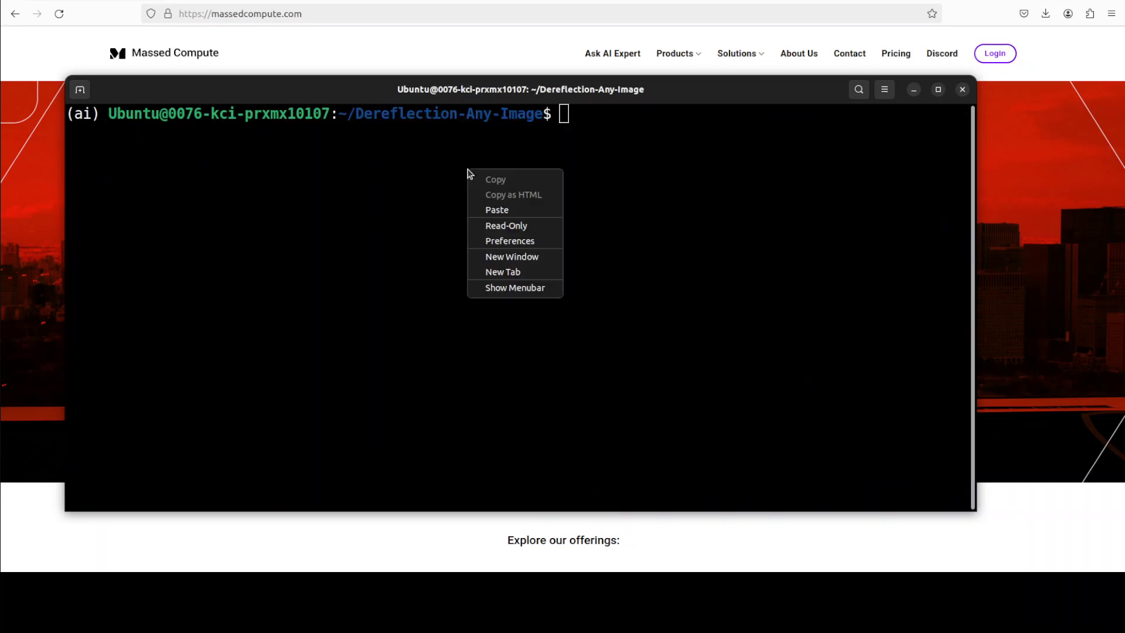
{"action": "left_click", "coordinate": [502, 211]}
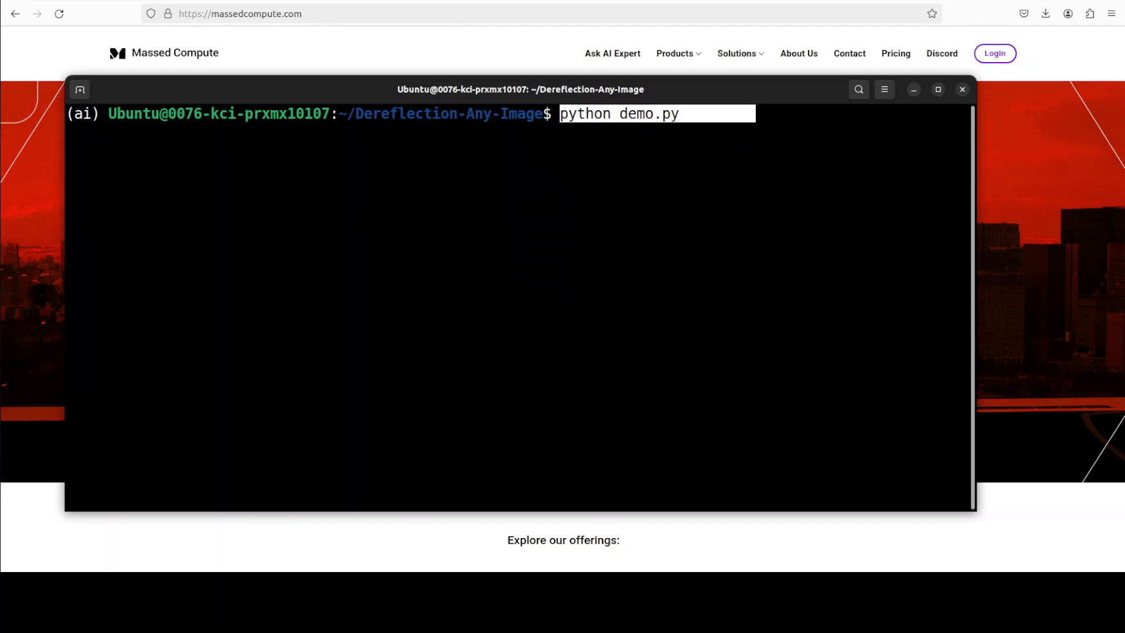
{"action": "key", "text": "Return"}
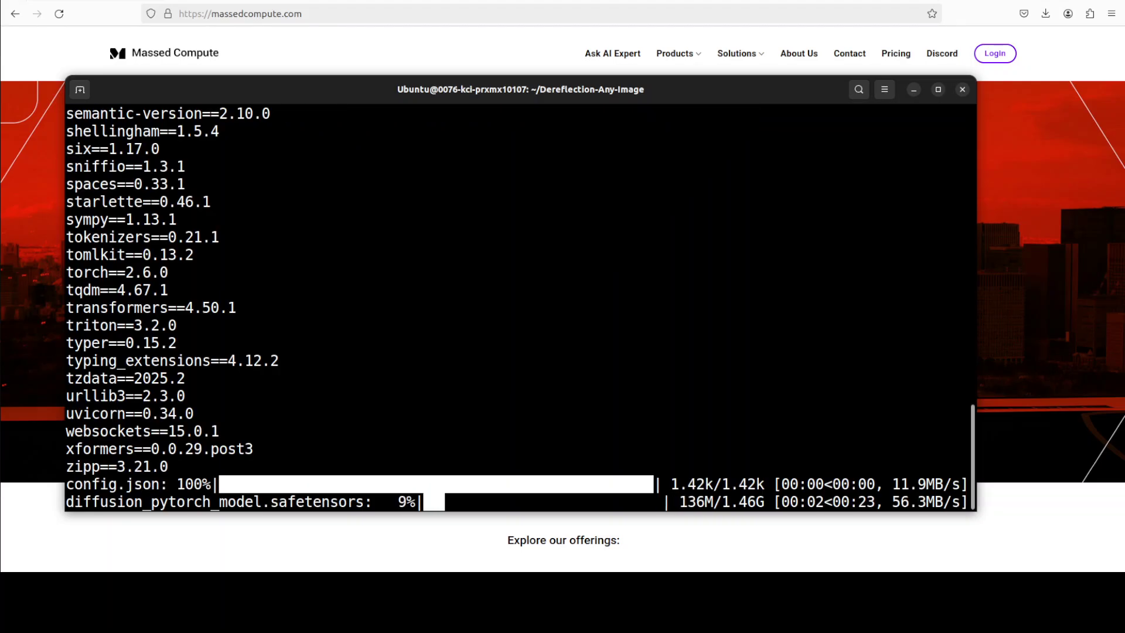
{"action": "scroll", "coordinate": [520, 304], "scroll_direction": "up", "scroll_amount": 20}
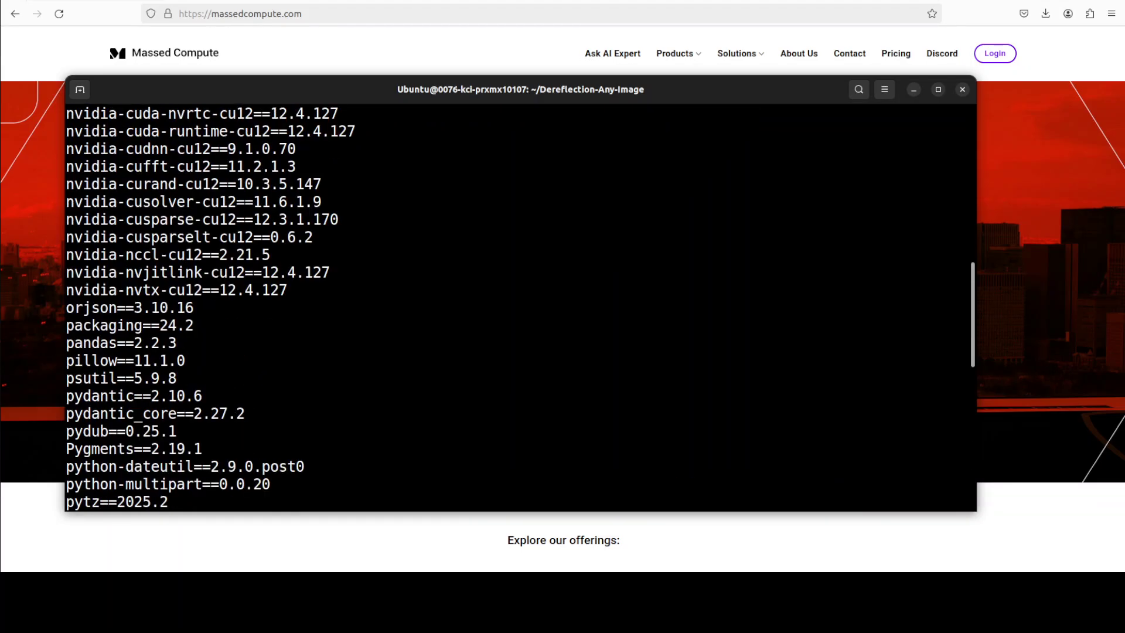
{"action": "scroll", "coordinate": [520, 304], "scroll_direction": "down", "scroll_amount": 20}
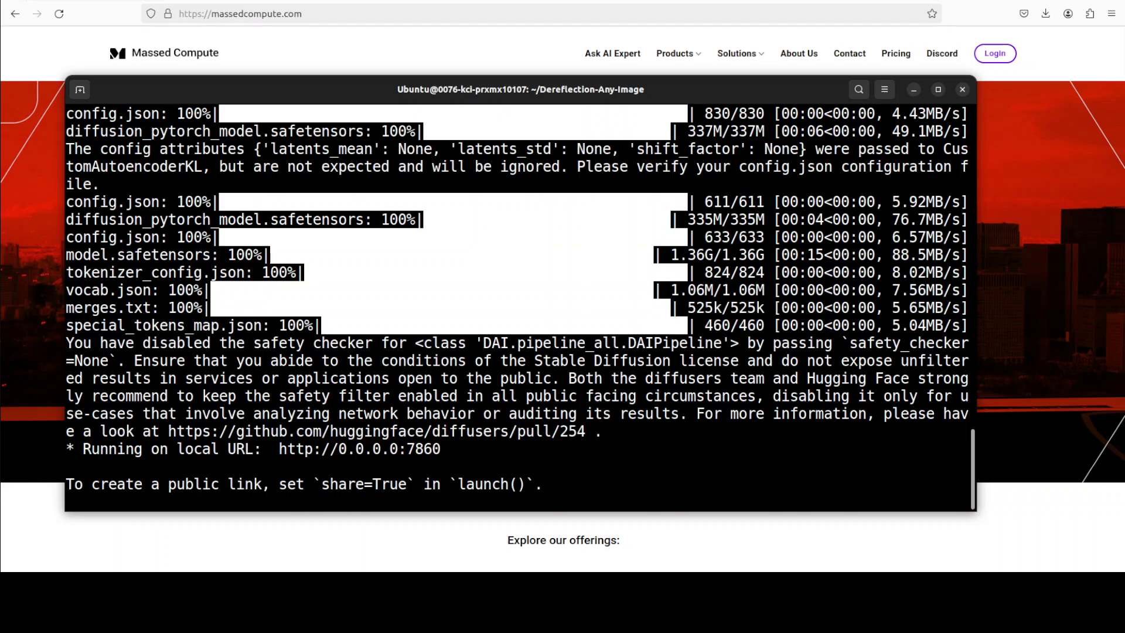
{"action": "key", "text": "alt+Tab"}
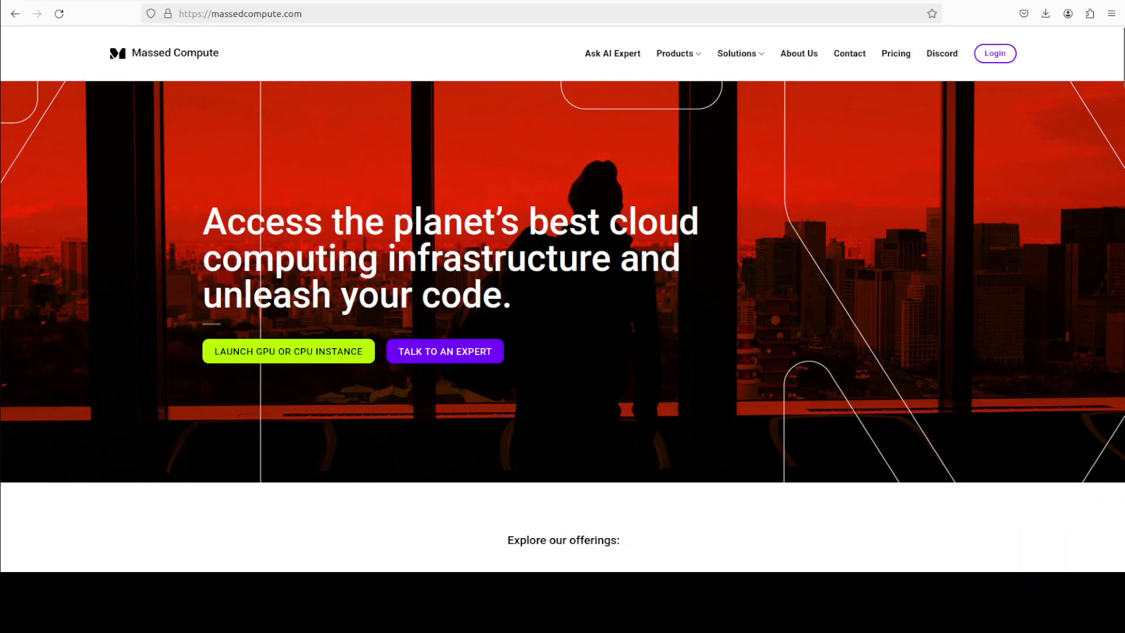
{"action": "key", "text": "ctrl+t"}
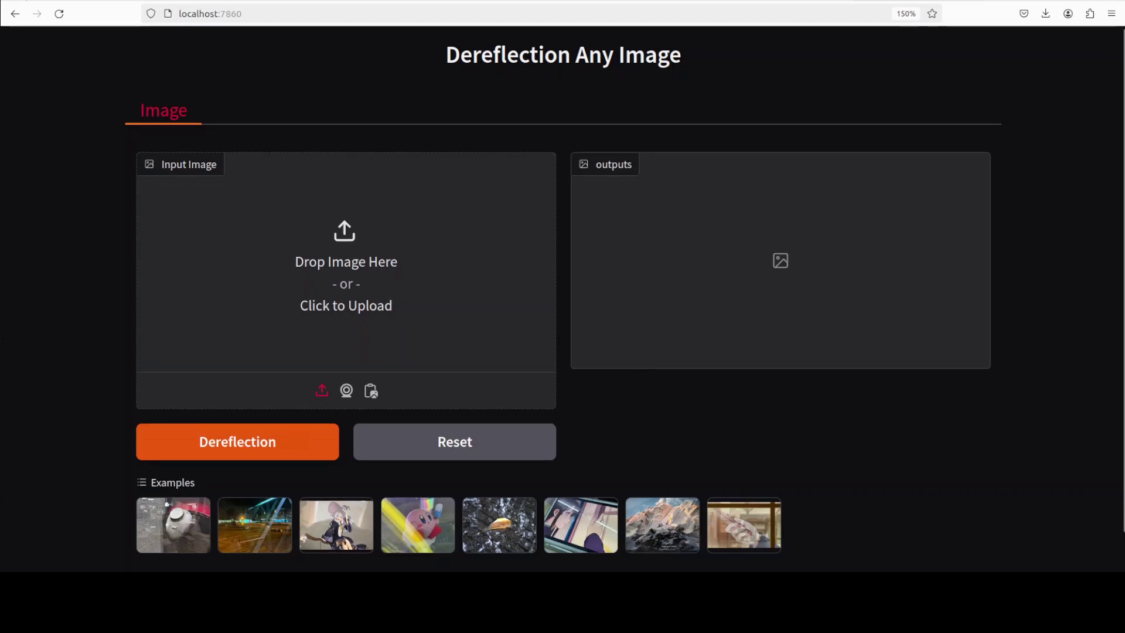
Step: Load an example photo into Input Image at localhost:7860 and run Dereflection on it
{"action": "scroll", "coordinate": [624, 298], "scroll_direction": "down", "scroll_amount": 1}
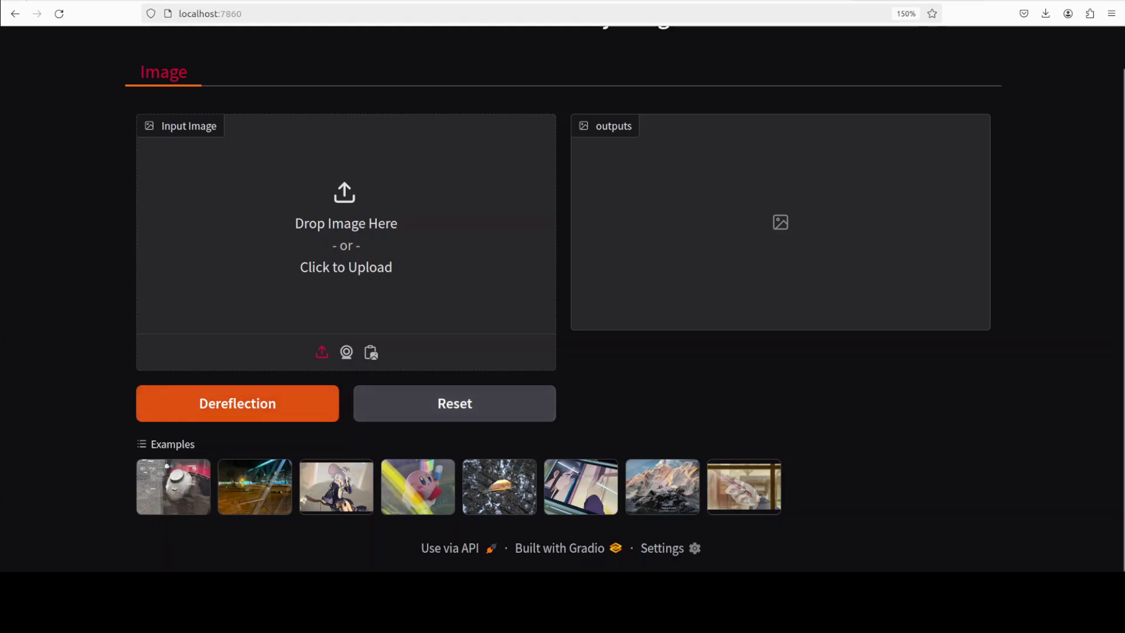
{"action": "left_click", "coordinate": [330, 483]}
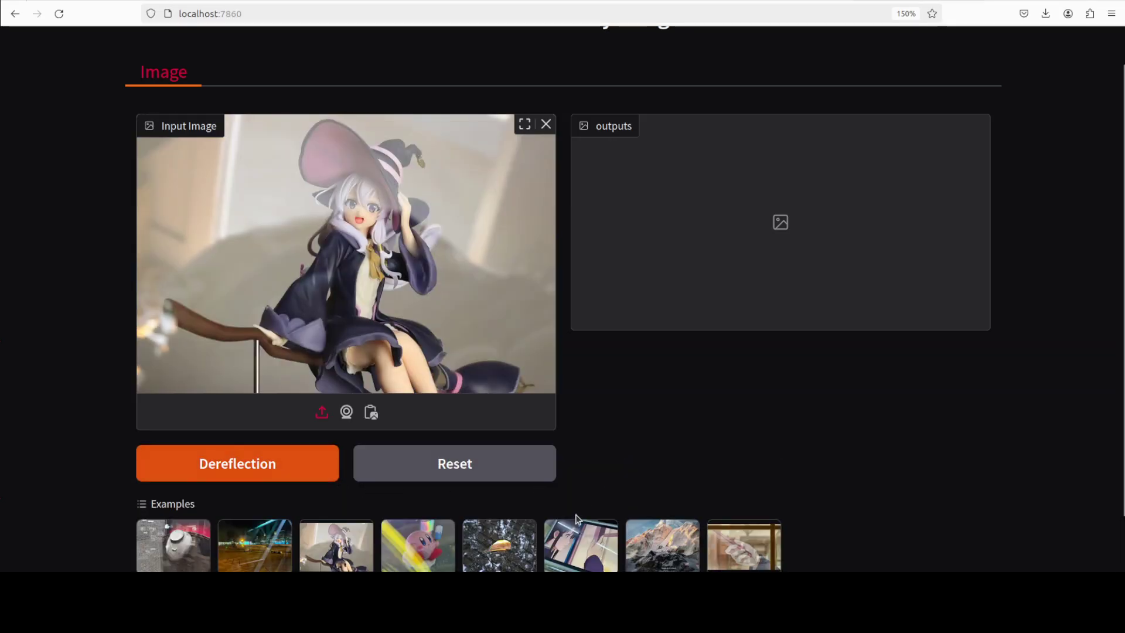
{"action": "left_click", "coordinate": [243, 470]}
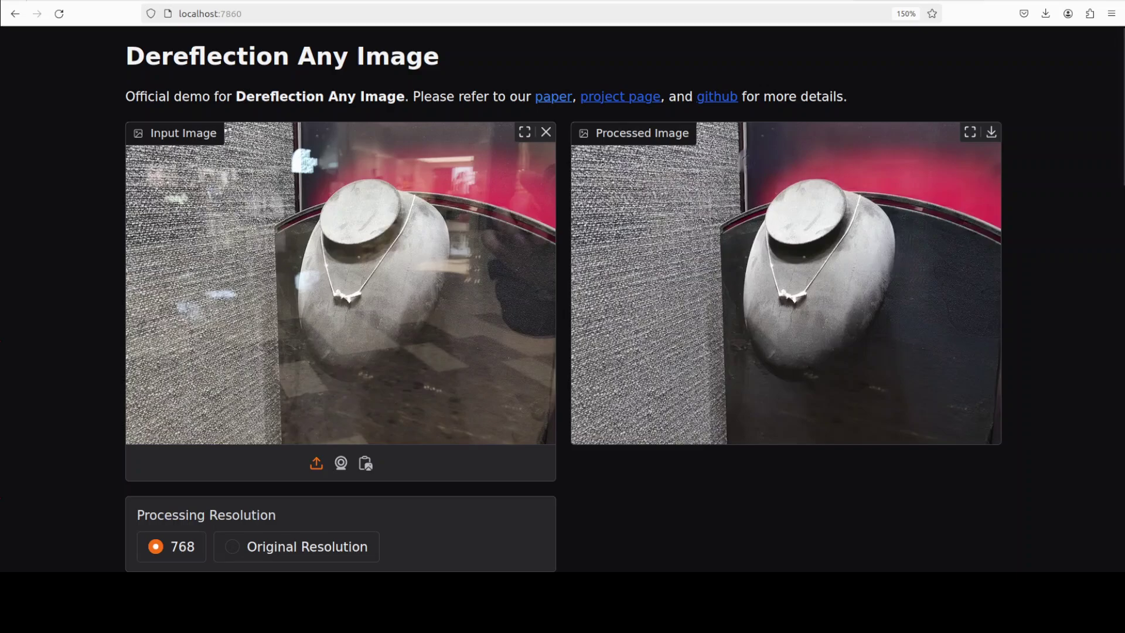
Step: Load the witch figure example, remove its reflections, then raise the terminal window
{"action": "scroll", "coordinate": [562, 293], "scroll_direction": "down", "scroll_amount": 2}
{"action": "scroll", "coordinate": [563, 410], "scroll_direction": "down", "scroll_amount": 6}
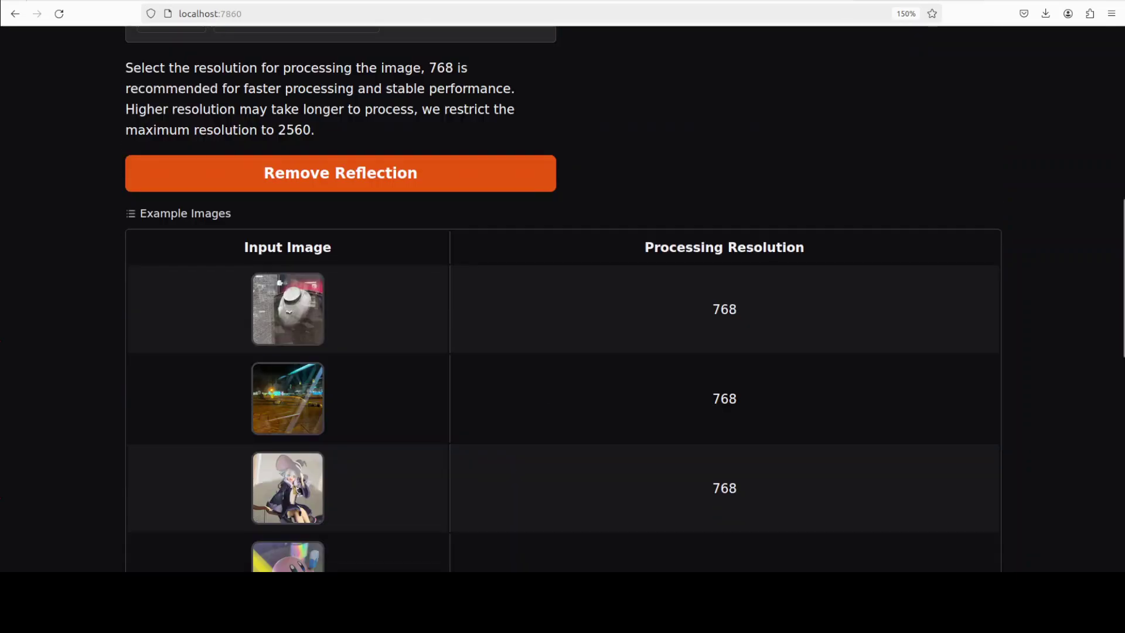
{"action": "scroll", "coordinate": [562, 469], "scroll_direction": "down", "scroll_amount": 2}
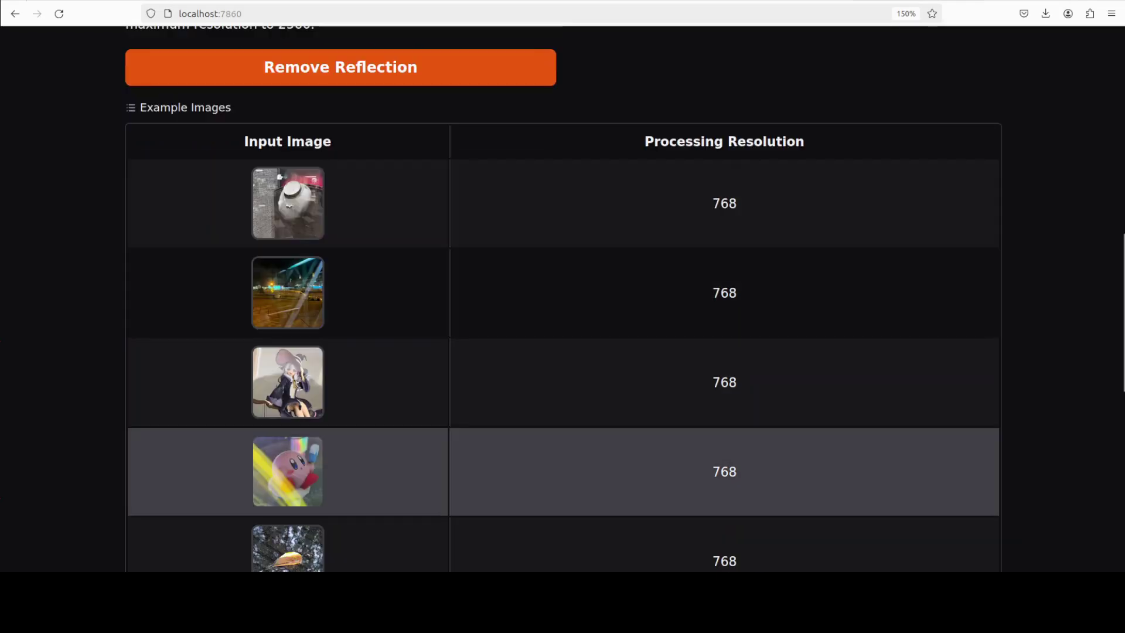
{"action": "left_click", "coordinate": [715, 381]}
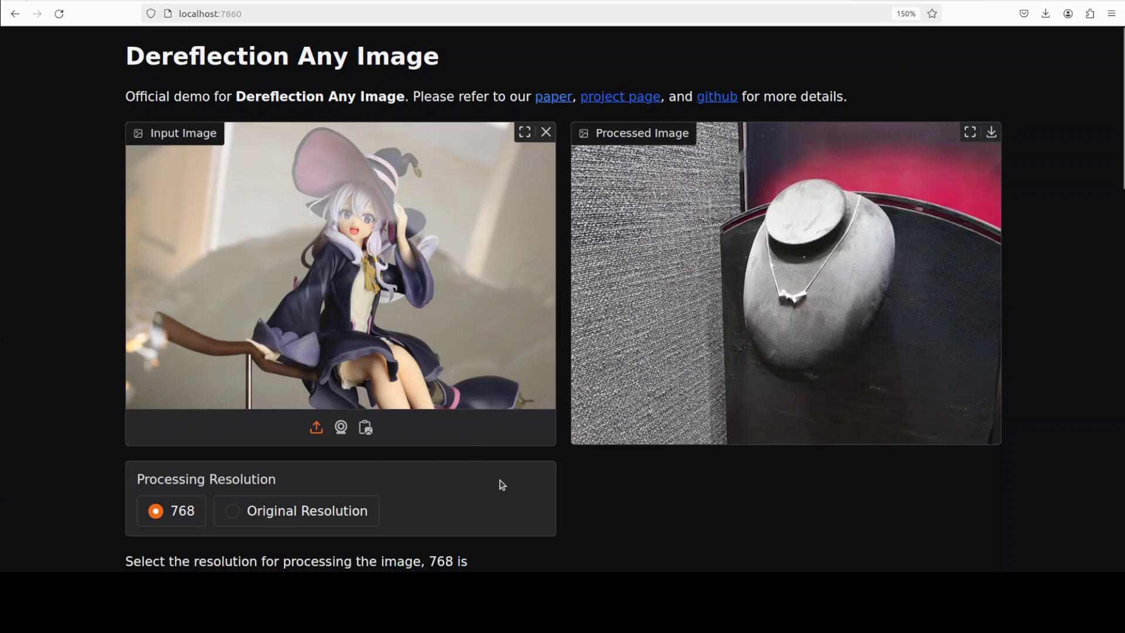
{"action": "scroll", "coordinate": [502, 485], "scroll_direction": "down", "scroll_amount": 5}
{"action": "left_click", "coordinate": [387, 360]}
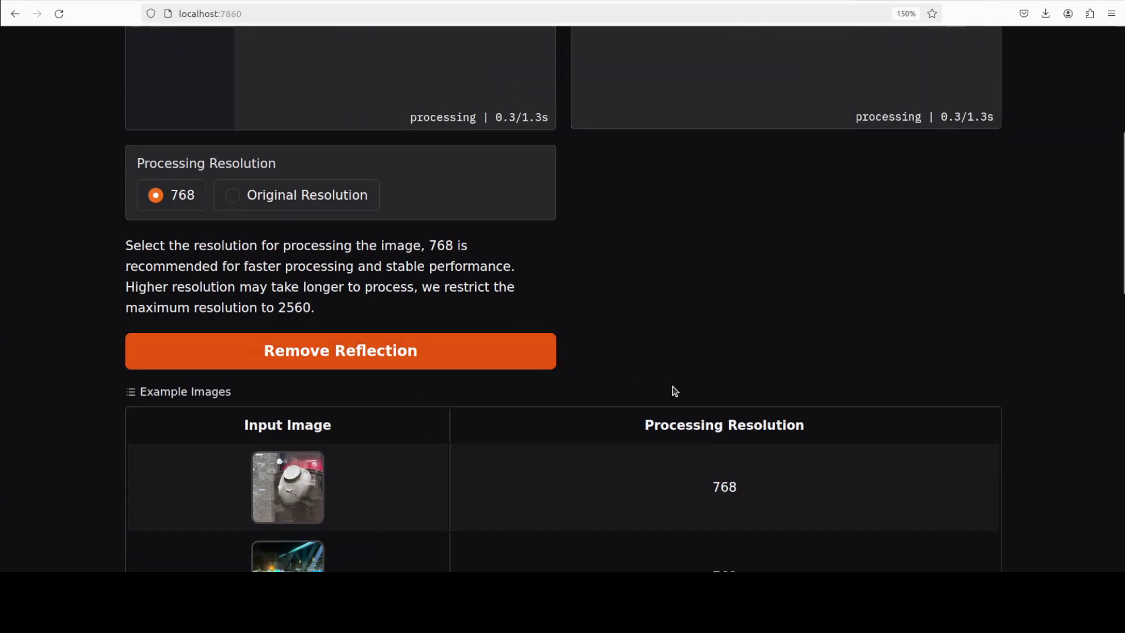
{"action": "scroll", "coordinate": [675, 391], "scroll_direction": "up", "scroll_amount": 5}
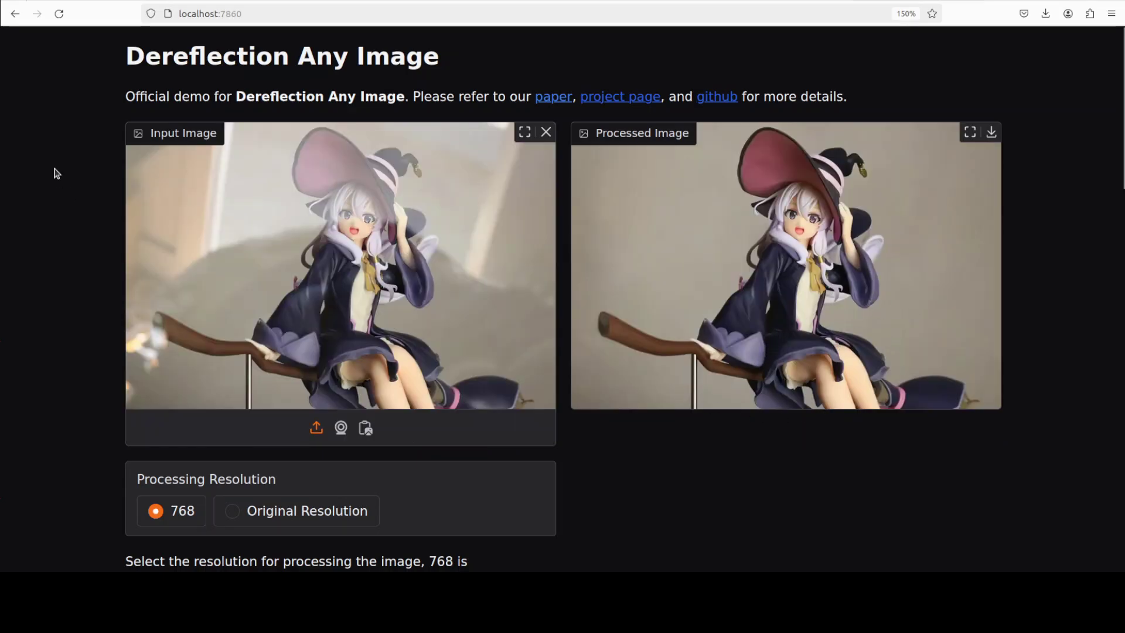
{"action": "left_click", "coordinate": [27, 122]}
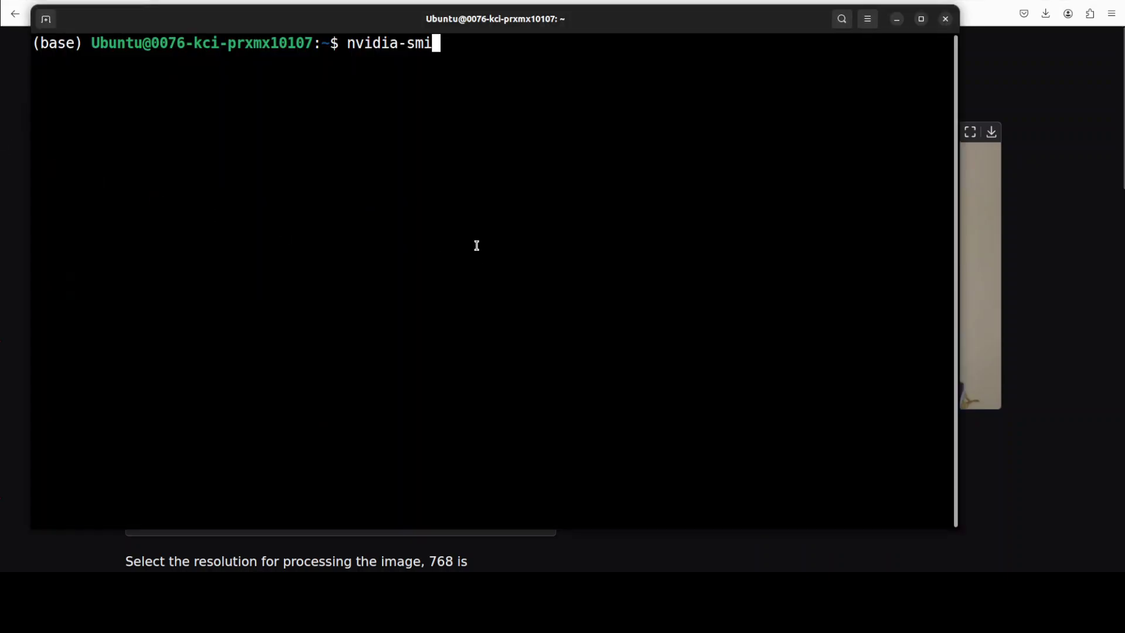
Step: Run nvidia-smi showing 11101MiB of 49140MiB used on the RTX A6000, then minimise the terminal
{"action": "key", "text": "Return"}
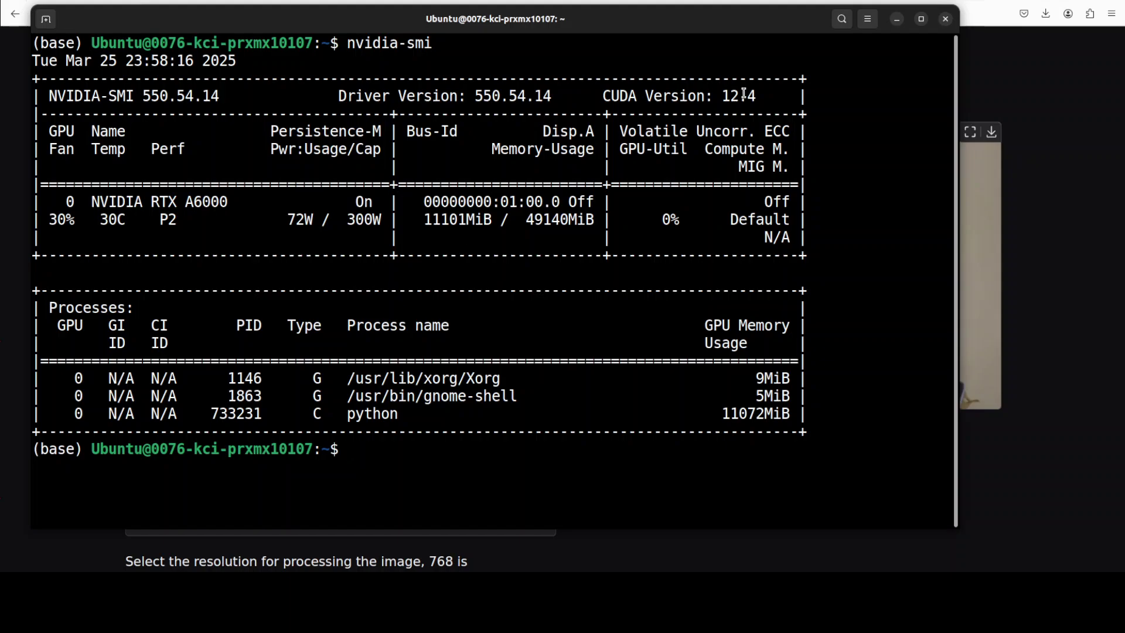
{"action": "left_click", "coordinate": [896, 18]}
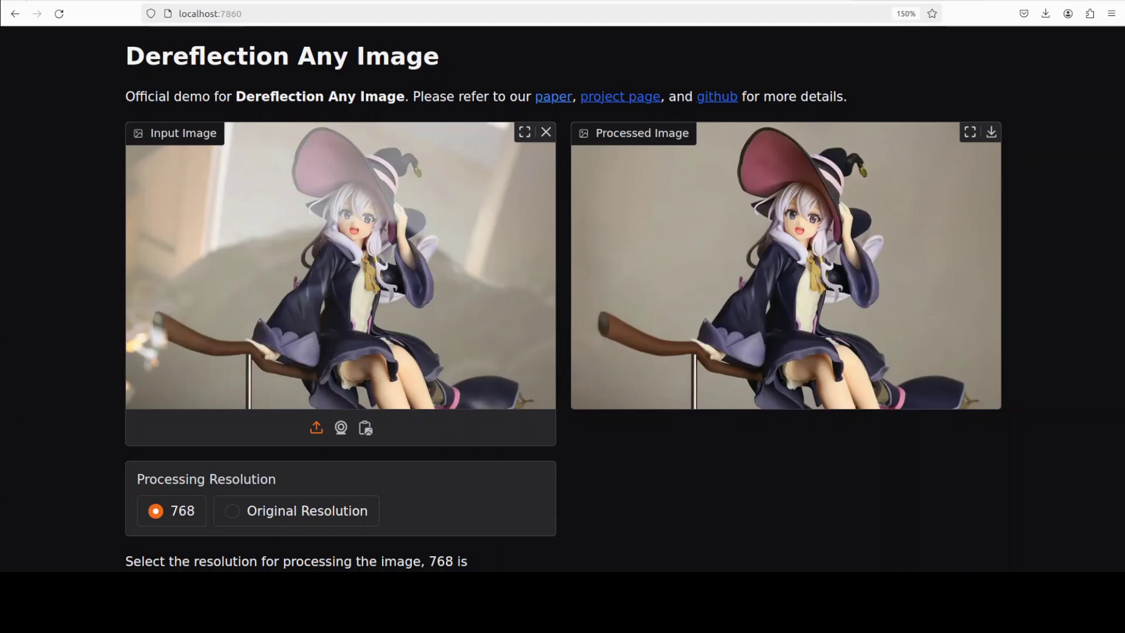
Step: Clear the input image and browse to the images/reflection folder
{"action": "left_click", "coordinate": [547, 133]}
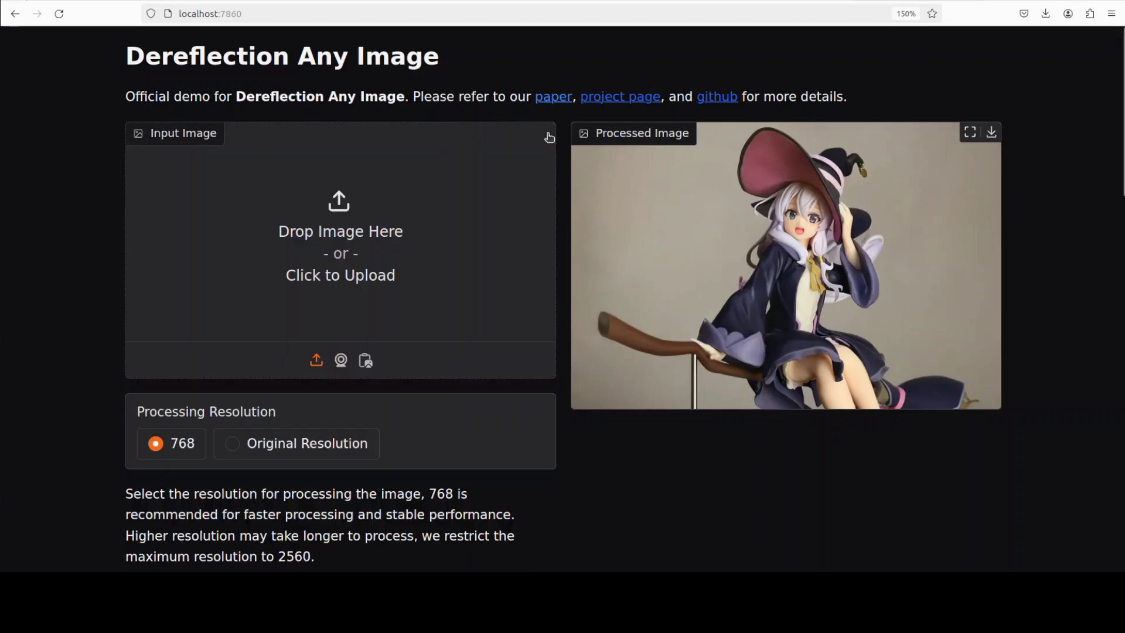
{"action": "left_click", "coordinate": [370, 233]}
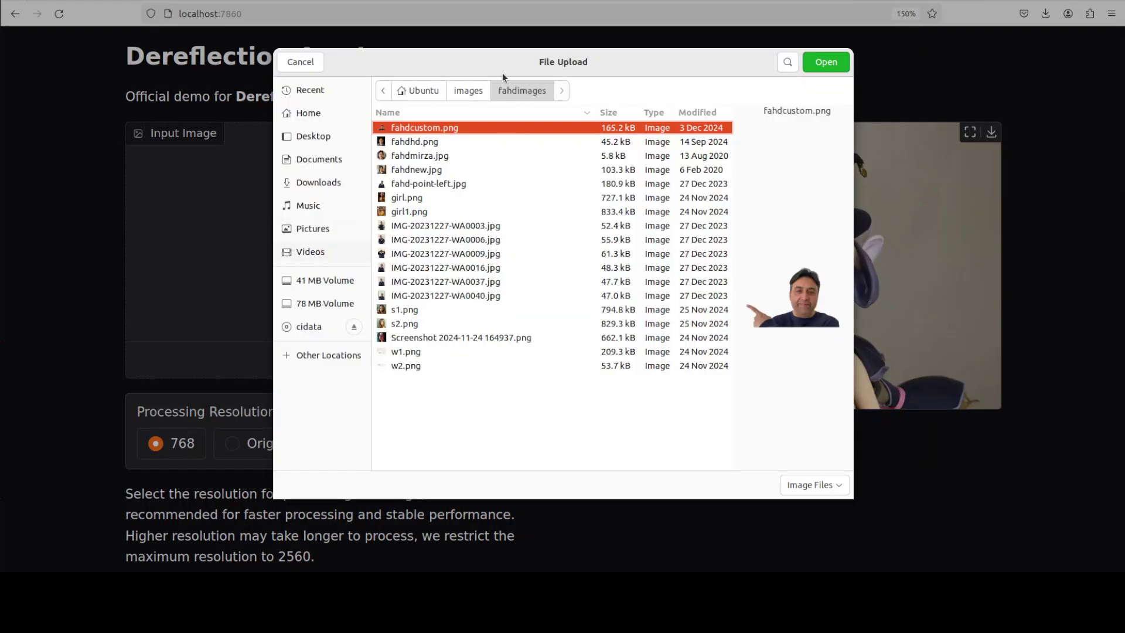
{"action": "left_click", "coordinate": [469, 91]}
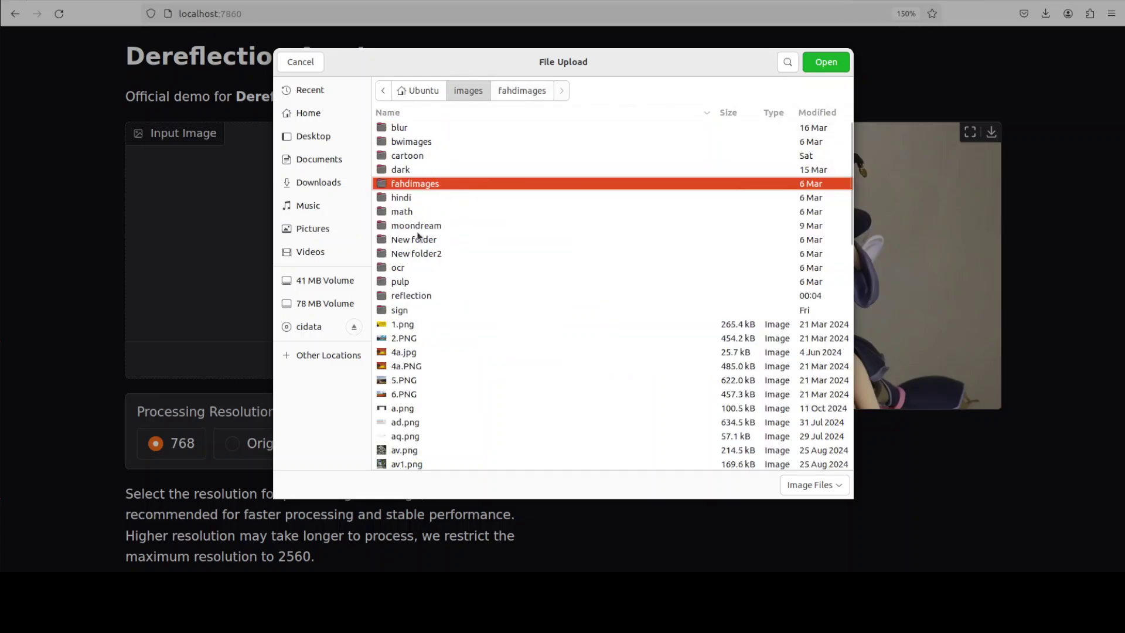
{"action": "double_click", "coordinate": [413, 297]}
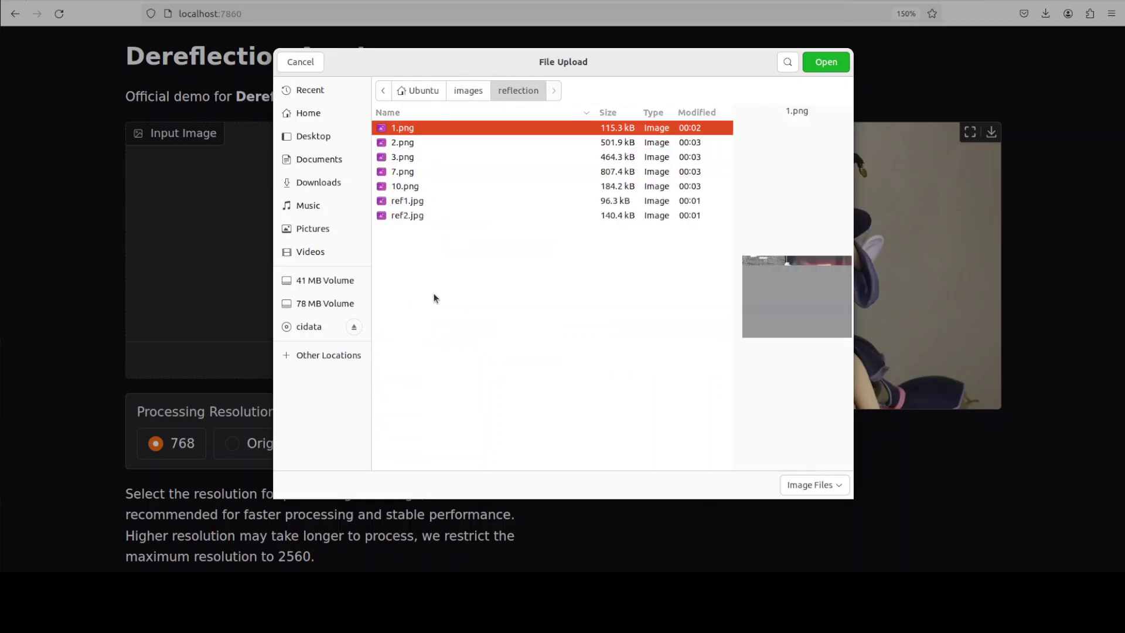
Step: Upload the lake photo ref1.jpg and run Remove Reflection on it
{"action": "left_click", "coordinate": [401, 145]}
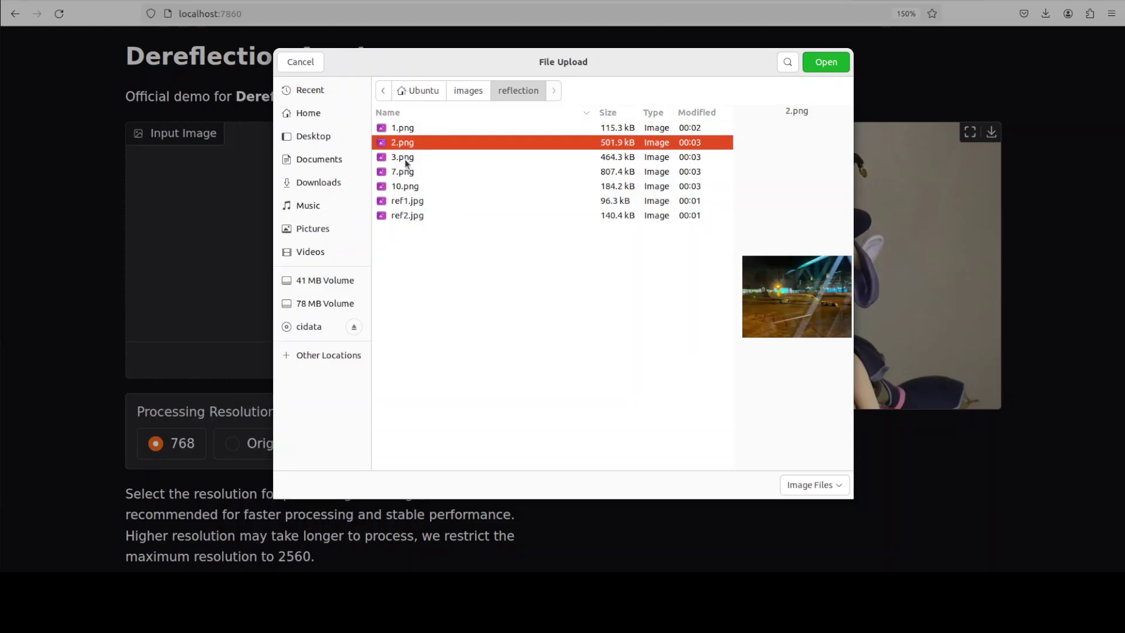
{"action": "left_click", "coordinate": [404, 162]}
{"action": "left_click", "coordinate": [403, 174]}
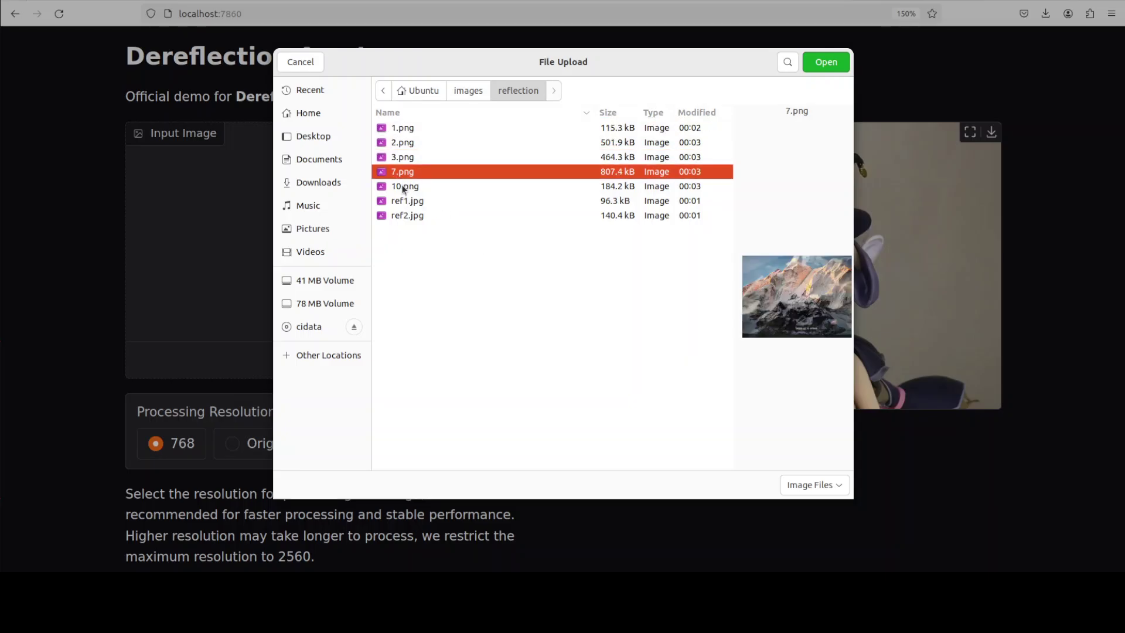
{"action": "left_click", "coordinate": [402, 184]}
{"action": "left_click", "coordinate": [403, 204]}
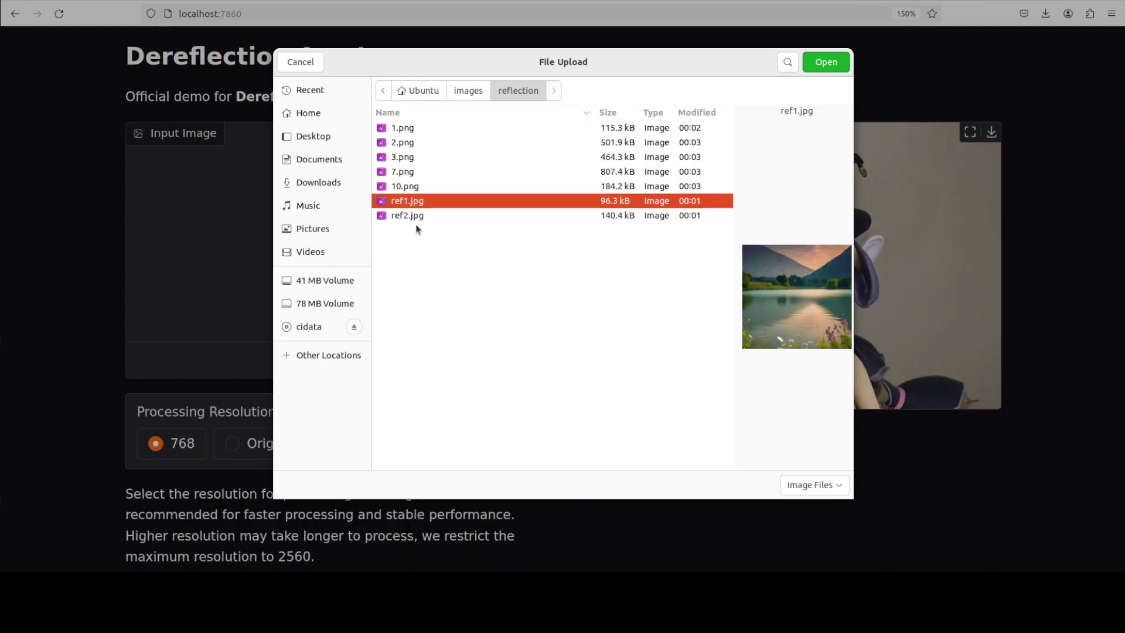
{"action": "double_click", "coordinate": [406, 199]}
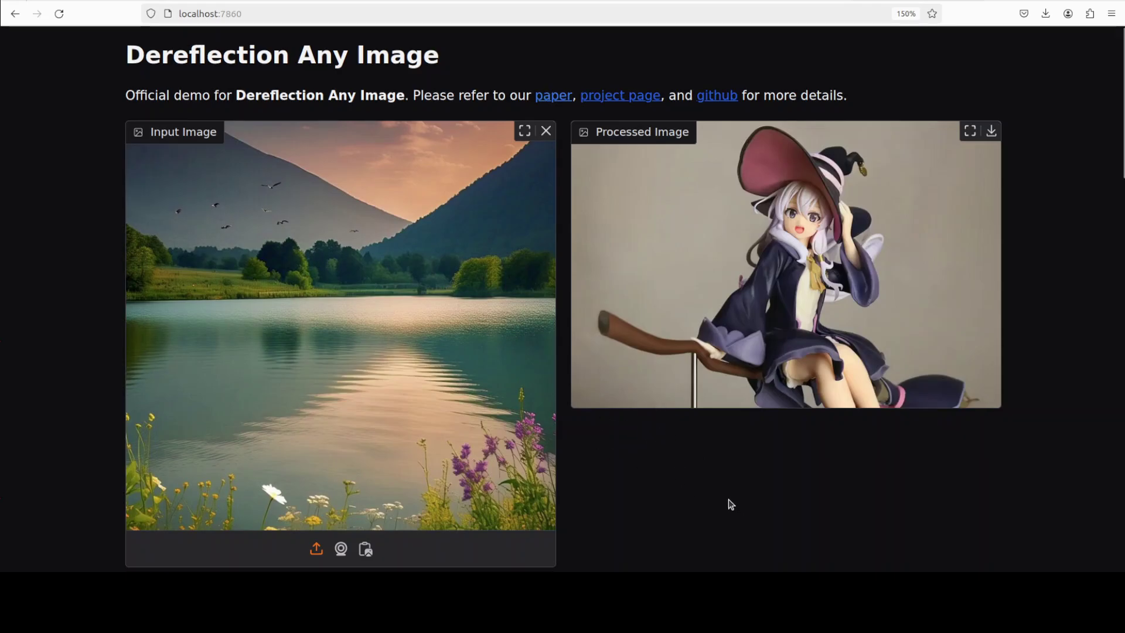
{"action": "scroll", "coordinate": [689, 420], "scroll_direction": "down", "scroll_amount": 5}
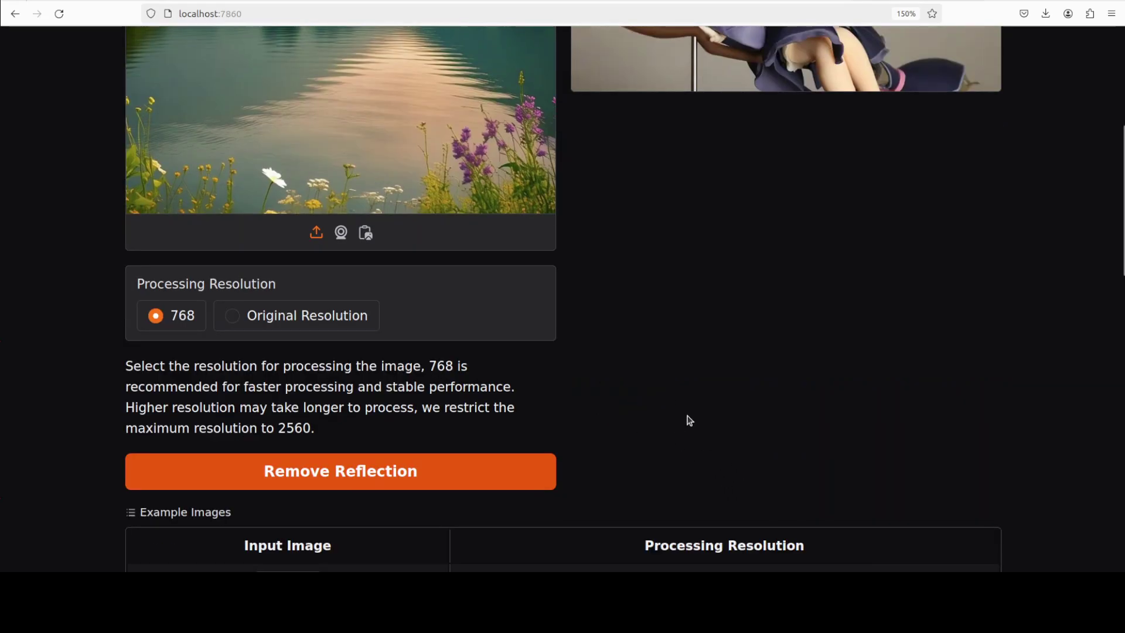
{"action": "left_click", "coordinate": [371, 471]}
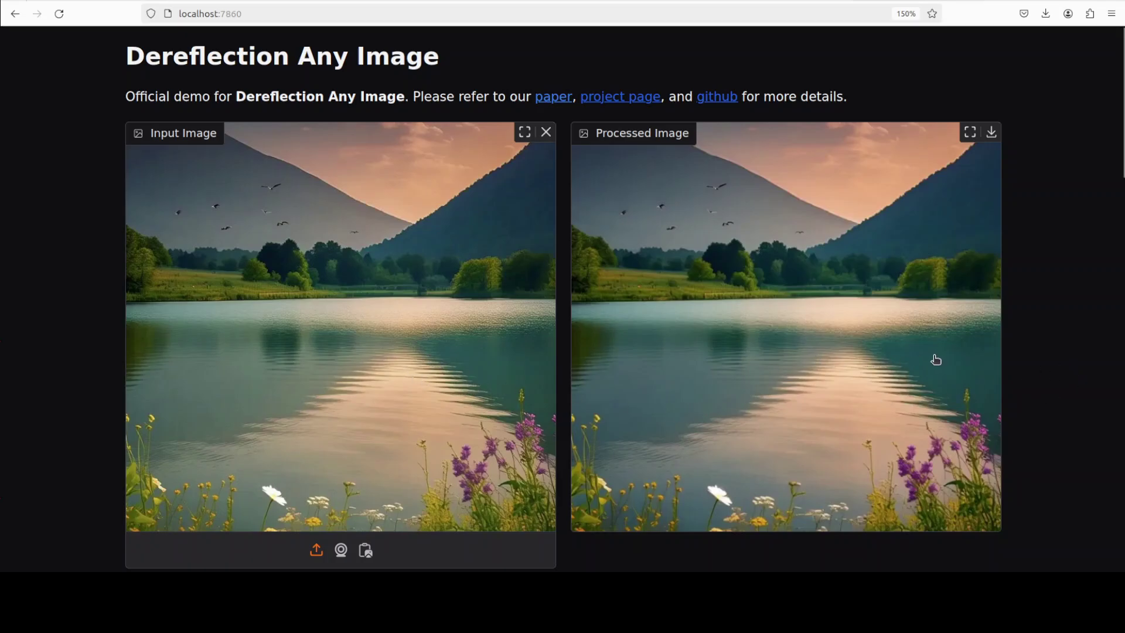
Step: Replace the input with 10.png and run Remove Reflection on the building photo
{"action": "left_click", "coordinate": [546, 133]}
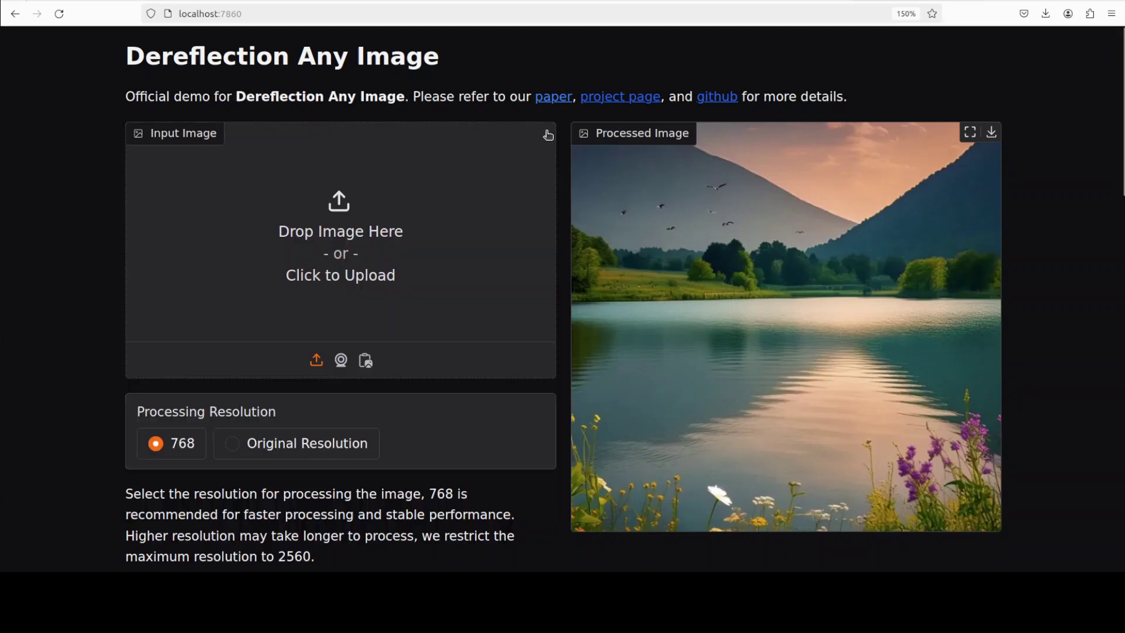
{"action": "left_click", "coordinate": [439, 282]}
{"action": "left_click", "coordinate": [404, 185]}
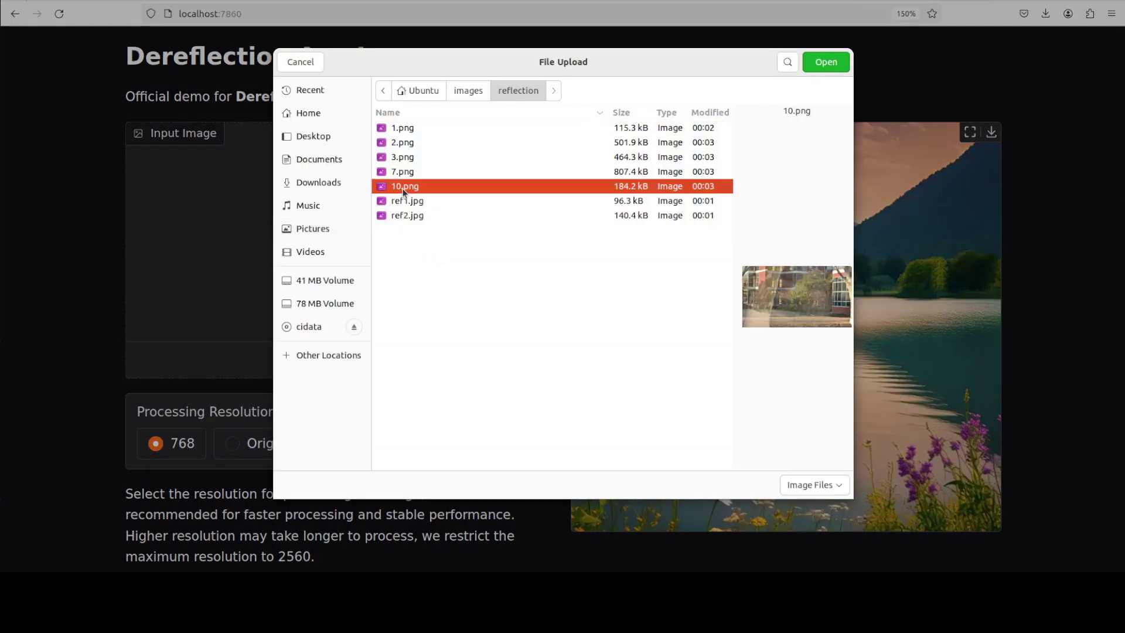
{"action": "key", "text": "Return"}
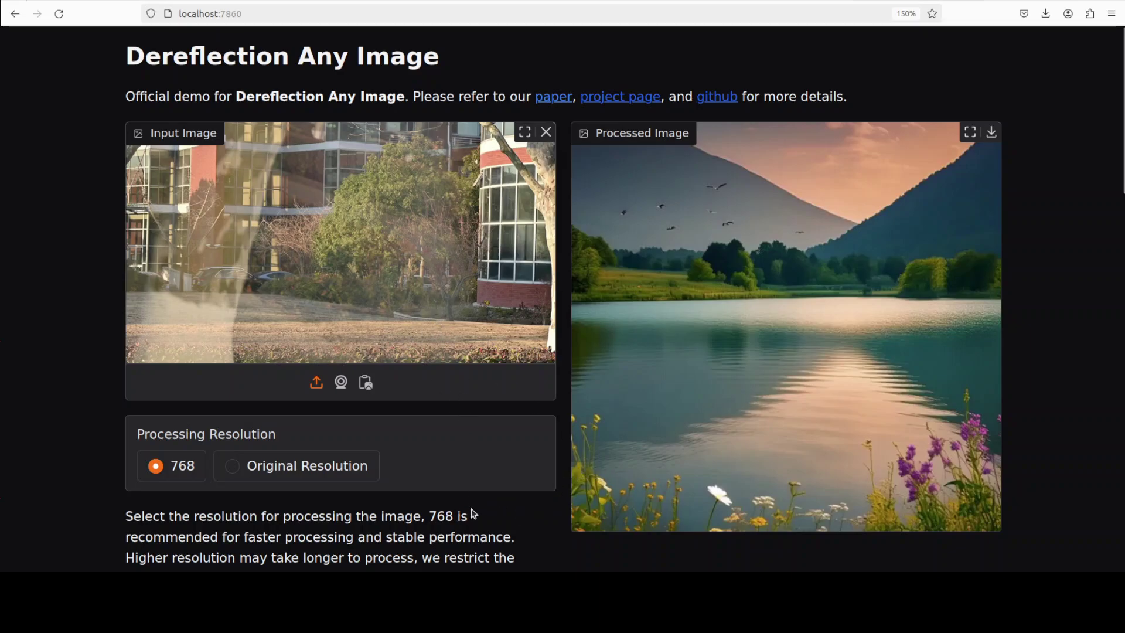
{"action": "scroll", "coordinate": [474, 513], "scroll_direction": "down", "scroll_amount": 3}
{"action": "left_click", "coordinate": [385, 424]}
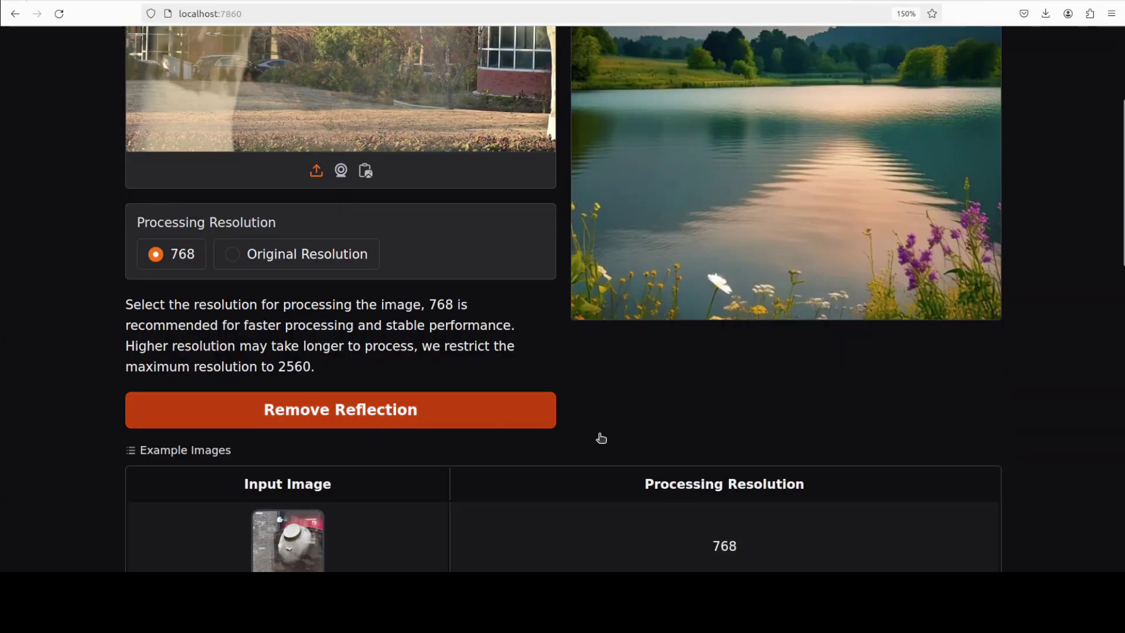
{"action": "scroll", "coordinate": [849, 429], "scroll_direction": "up", "scroll_amount": 3}
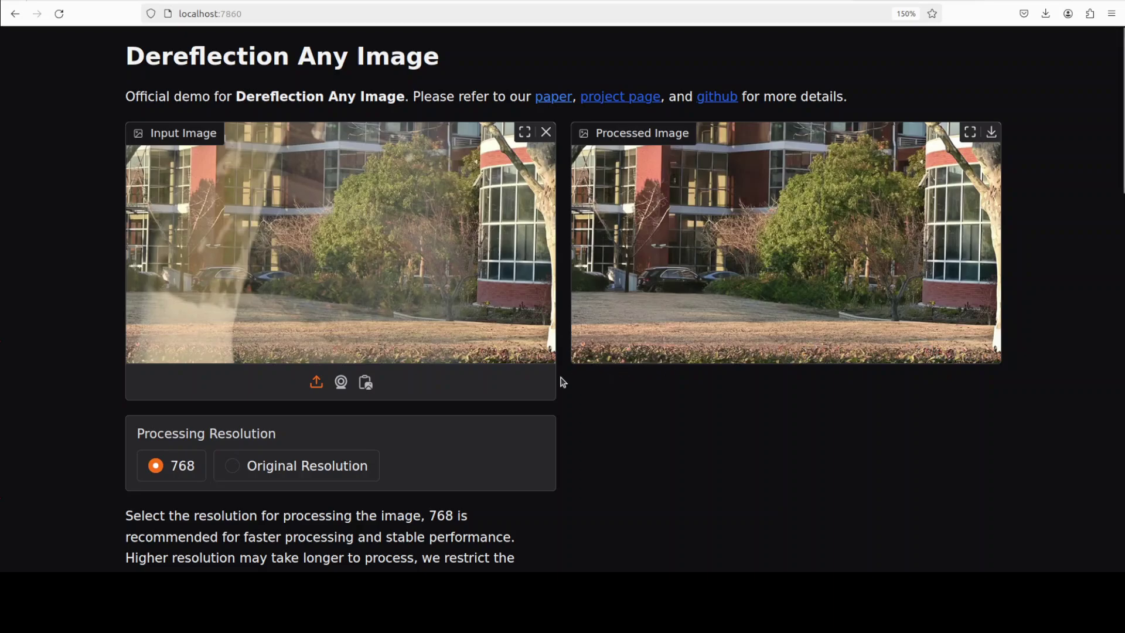
Step: Swap in ref2.jpg as the input image and view its reflection-free result
{"action": "left_click", "coordinate": [546, 131]}
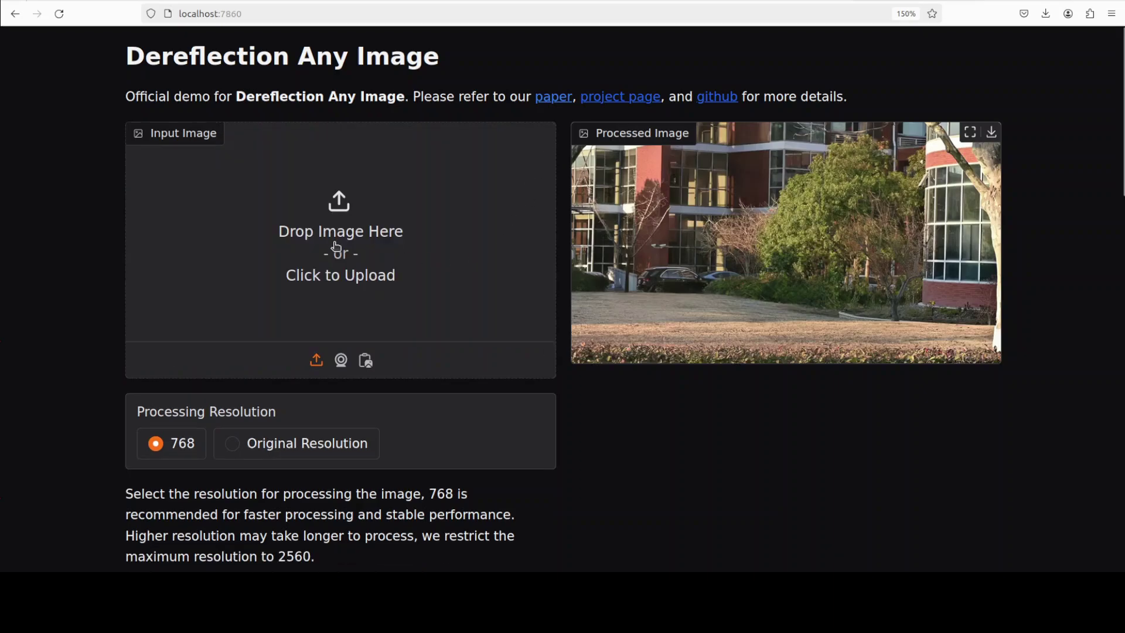
{"action": "left_click", "coordinate": [336, 246]}
{"action": "left_click", "coordinate": [406, 214]}
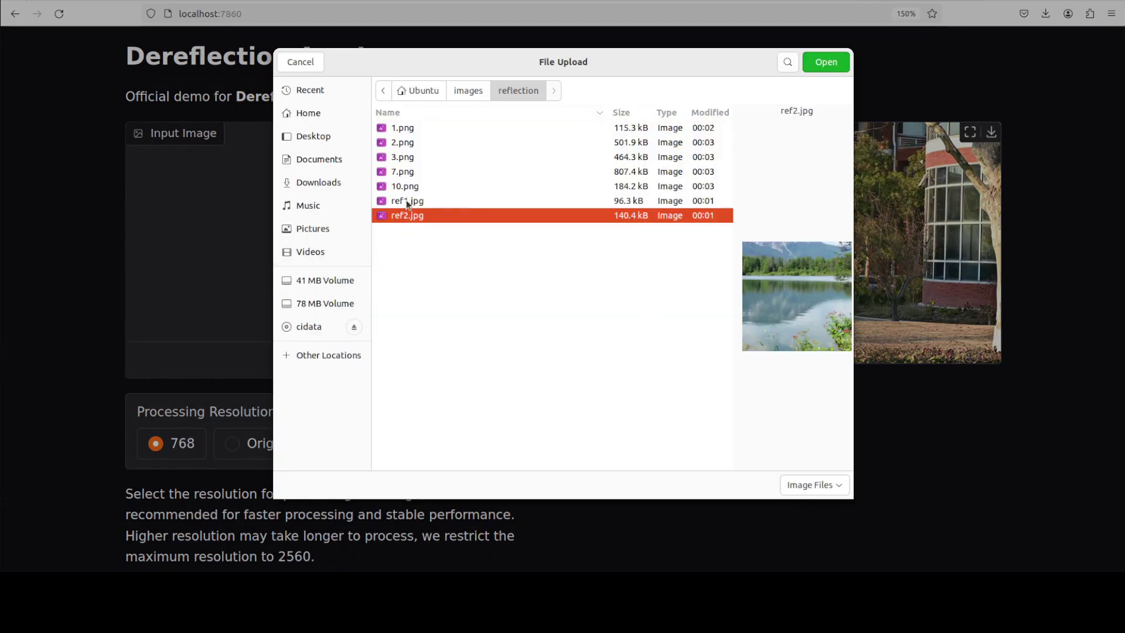
{"action": "left_click", "coordinate": [406, 201]}
{"action": "double_click", "coordinate": [406, 216]}
{"action": "scroll", "coordinate": [603, 389], "scroll_direction": "down", "scroll_amount": 2}
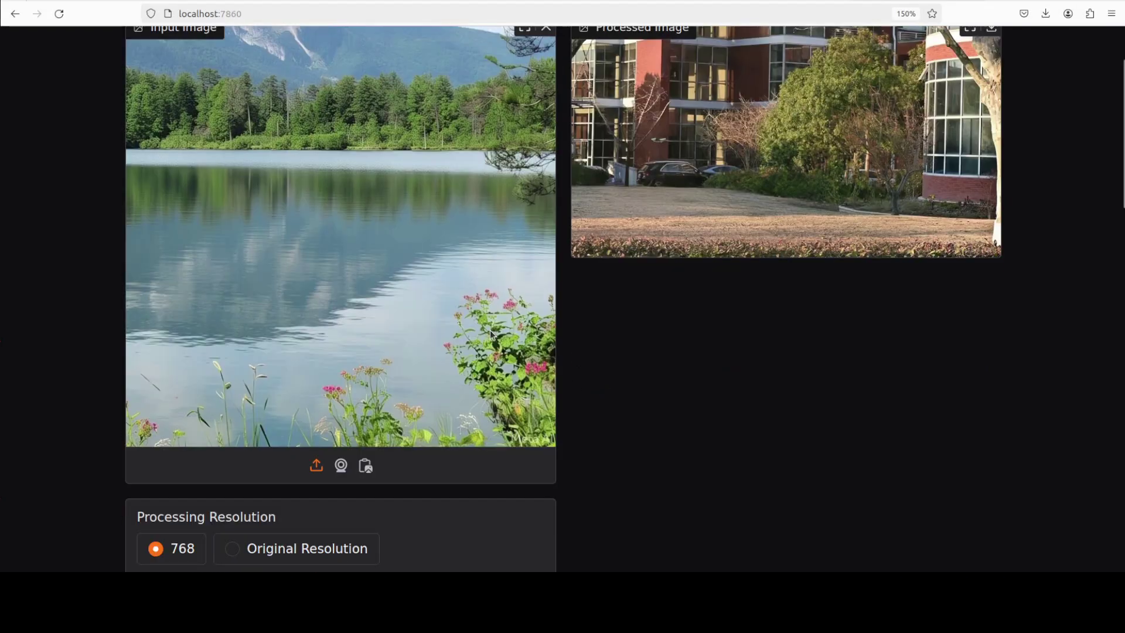
{"action": "scroll", "coordinate": [519, 439], "scroll_direction": "down", "scroll_amount": 8}
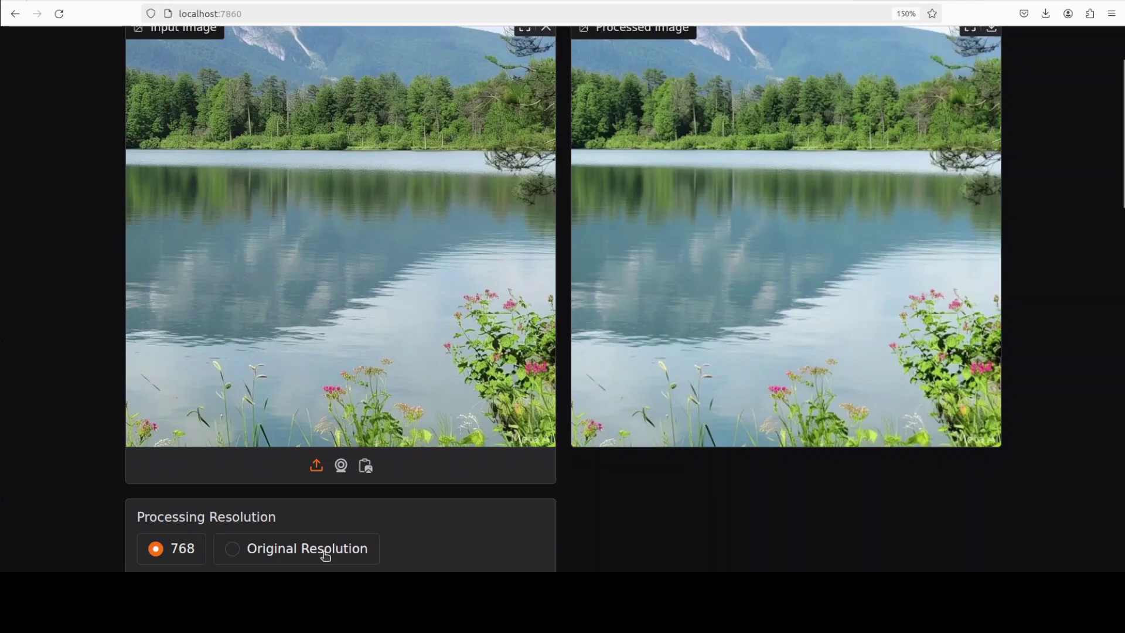
{"action": "scroll", "coordinate": [564, 291], "scroll_direction": "up", "scroll_amount": 3}
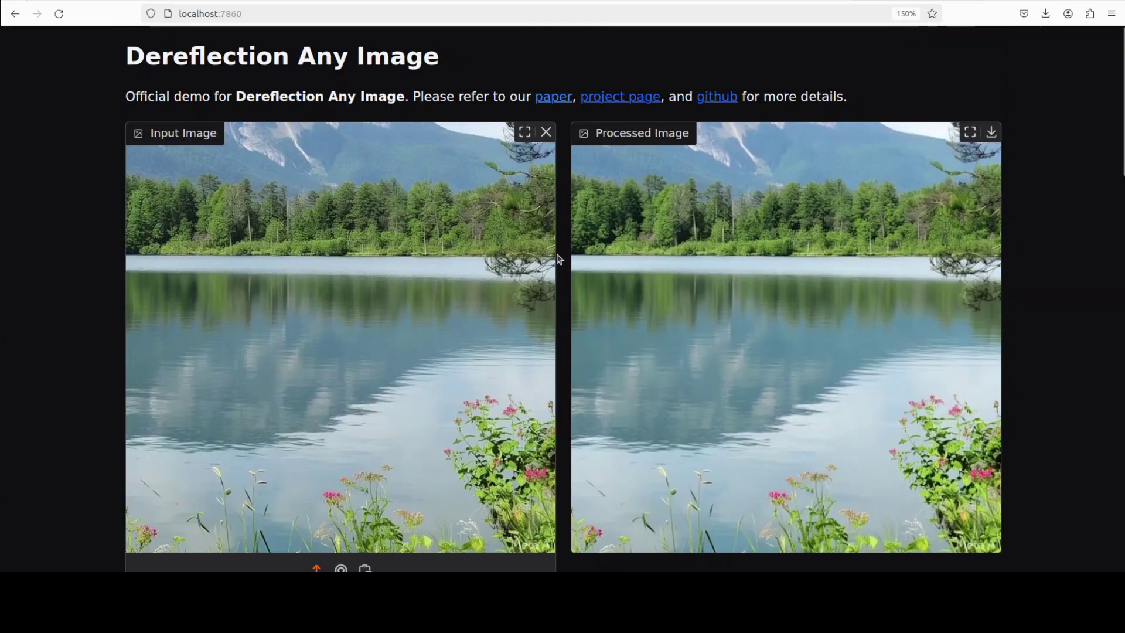
Step: Replace the lake photo with 7.png, the snowy mountain lock-screen image
{"action": "left_click", "coordinate": [545, 133]}
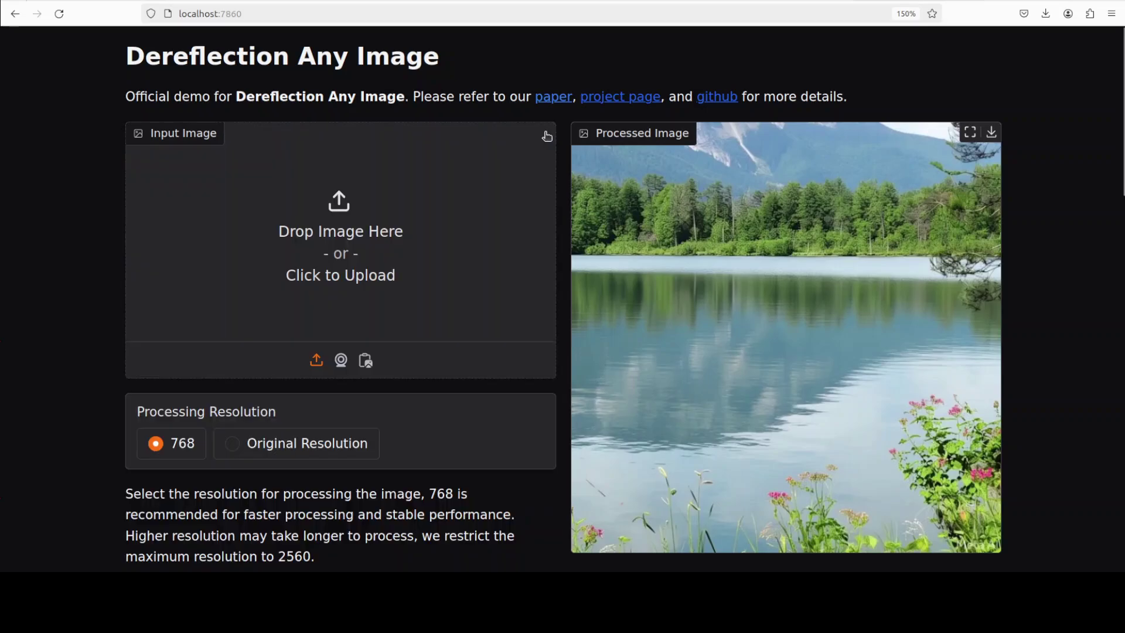
{"action": "left_click", "coordinate": [321, 279]}
{"action": "left_click", "coordinate": [404, 172]}
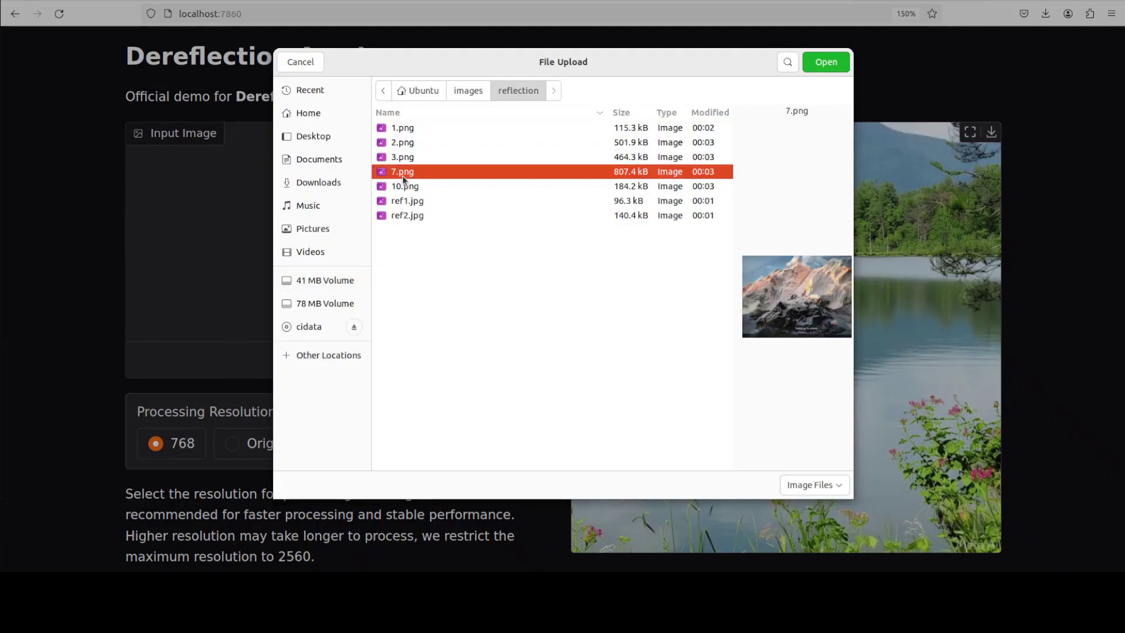
{"action": "key", "text": "Return"}
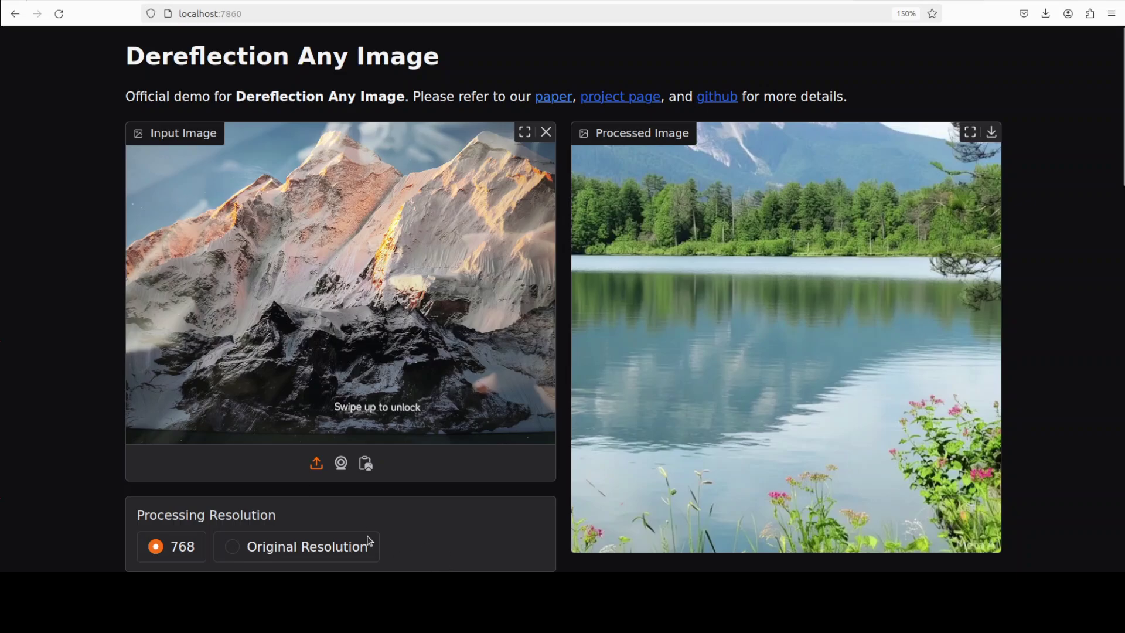
Step: Run Remove Reflection on the mountain photo to produce its cleaned version
{"action": "scroll", "coordinate": [465, 530], "scroll_direction": "down", "scroll_amount": 5}
{"action": "left_click", "coordinate": [359, 387]}
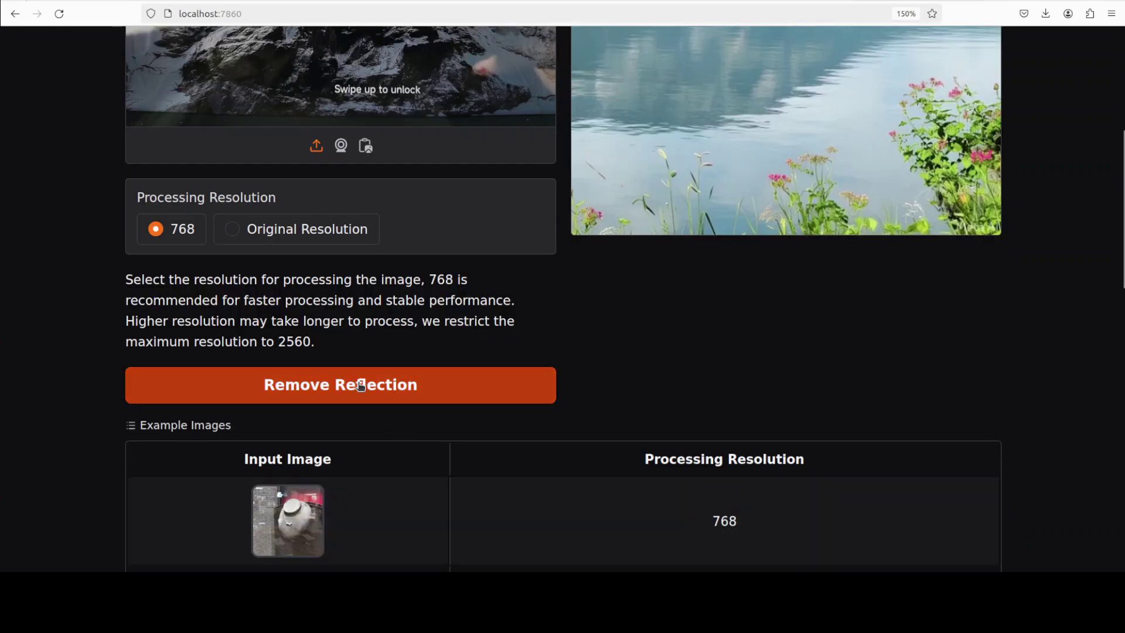
{"action": "scroll", "coordinate": [1036, 417], "scroll_direction": "up", "scroll_amount": 5}
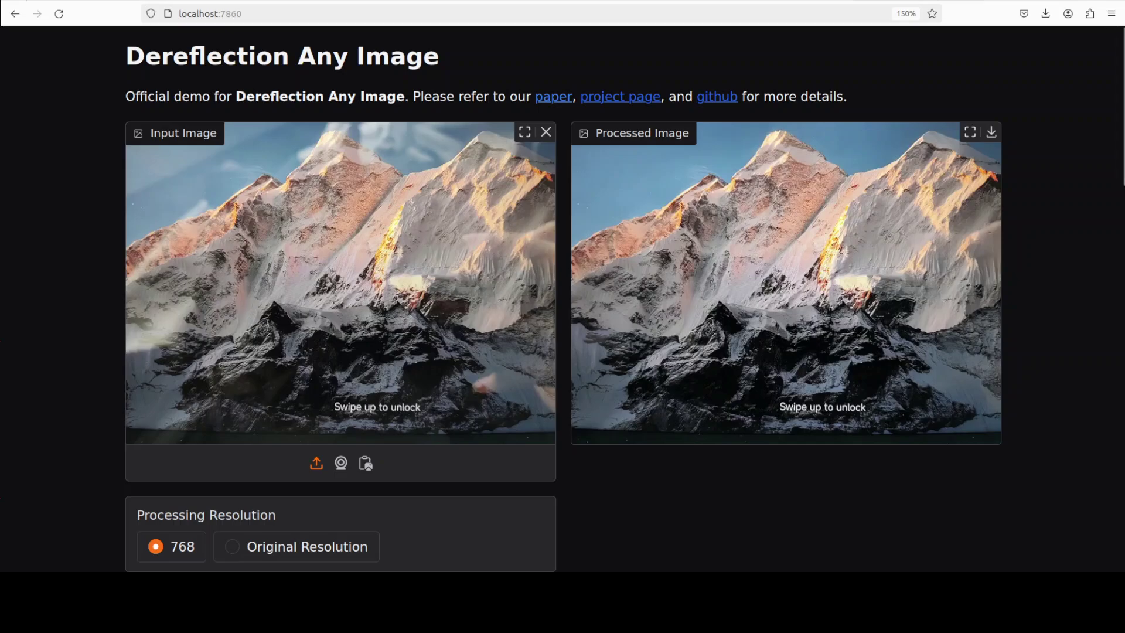
Step: Clear the current input and upload glare1.jpg from the reflection folder
{"action": "left_click", "coordinate": [546, 132]}
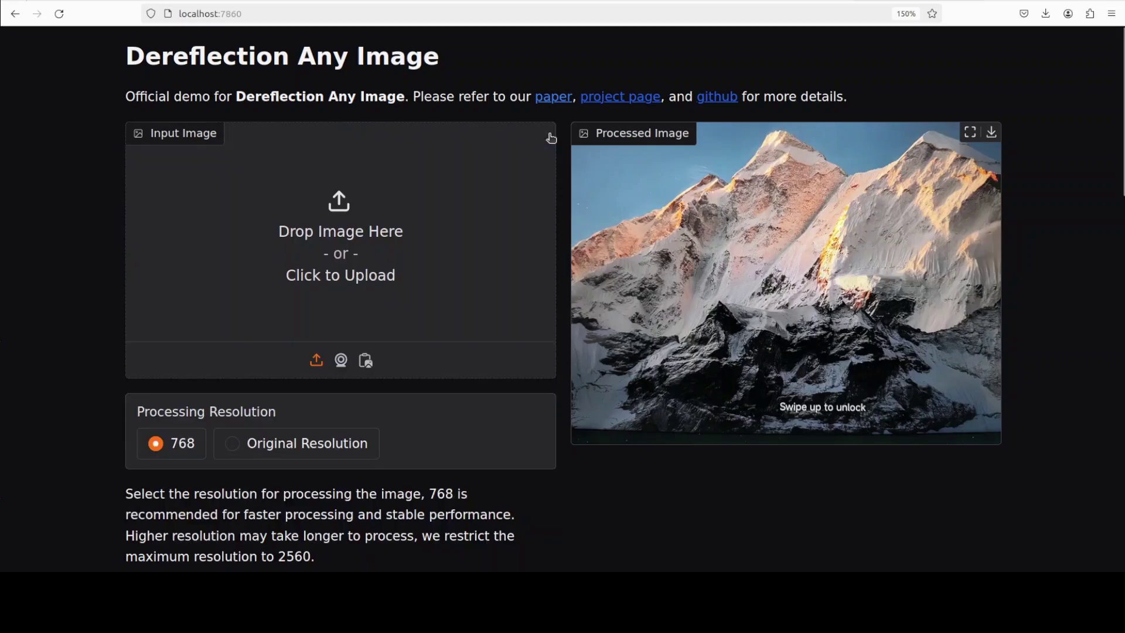
{"action": "left_click", "coordinate": [346, 245]}
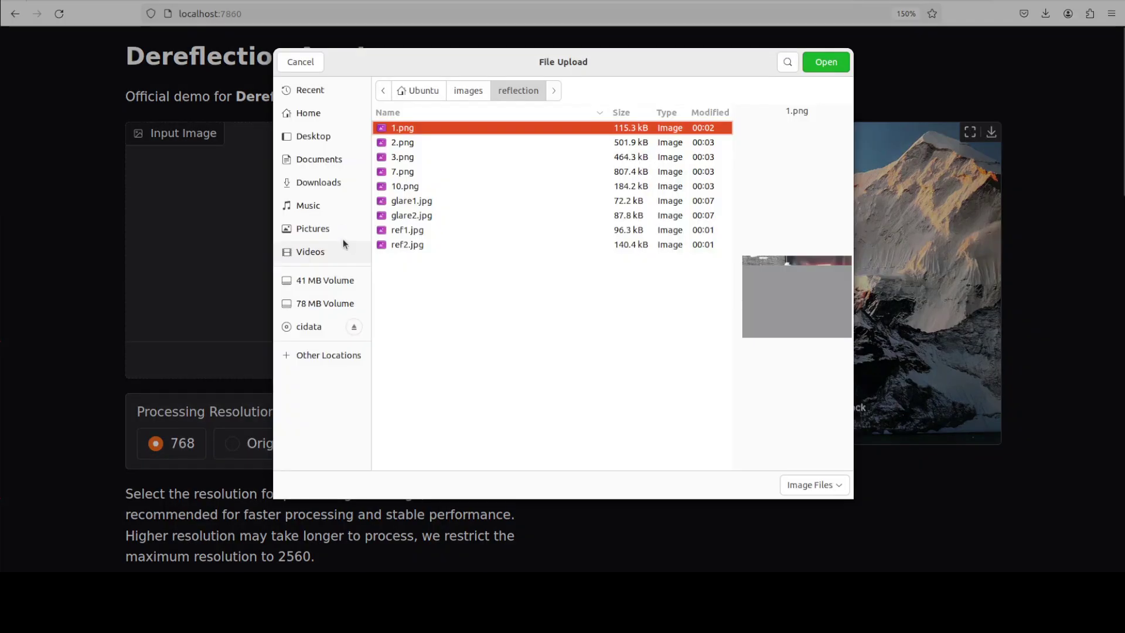
{"action": "left_click", "coordinate": [417, 202]}
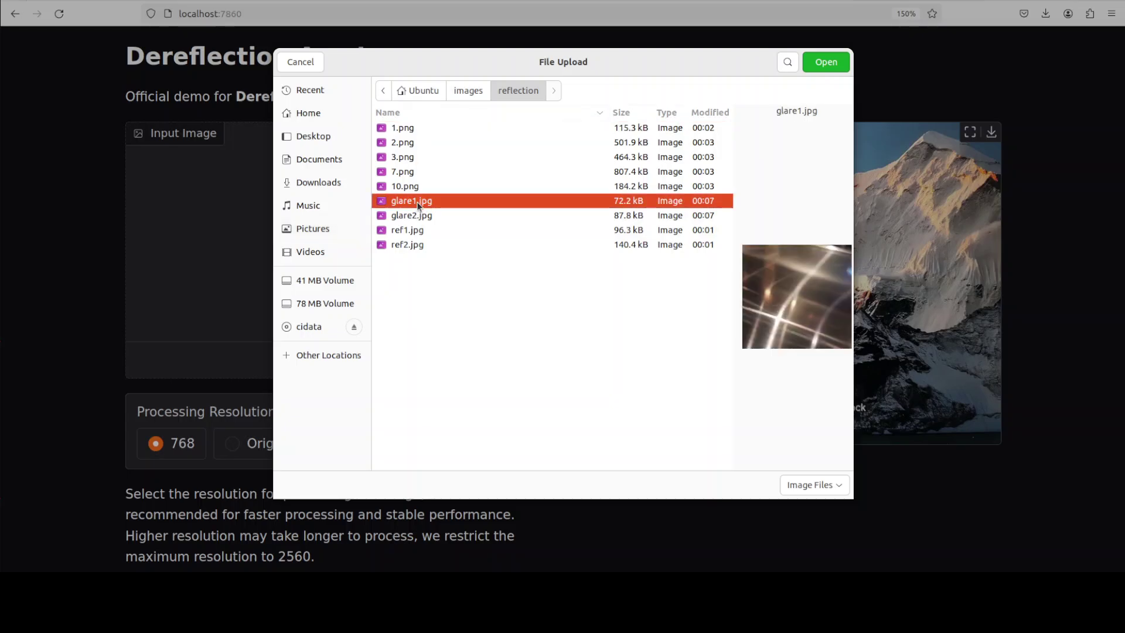
{"action": "double_click", "coordinate": [417, 202]}
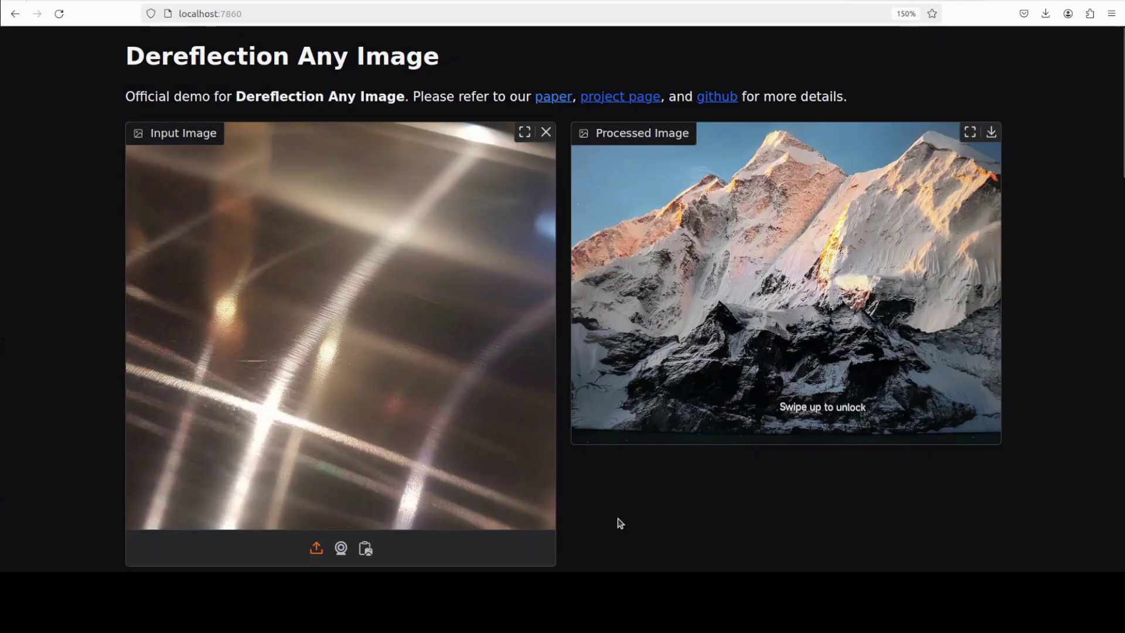
Step: Run Remove Reflection on glare1.jpg and check the glare-free light-streak result
{"action": "scroll", "coordinate": [597, 487], "scroll_direction": "down", "scroll_amount": 5}
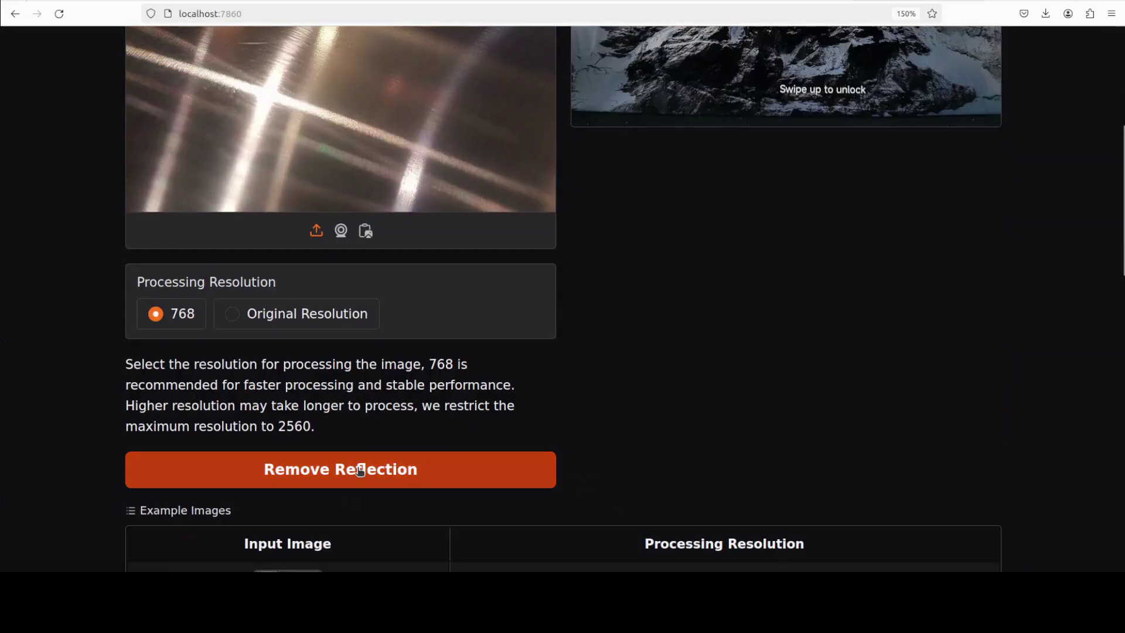
{"action": "left_click", "coordinate": [360, 470]}
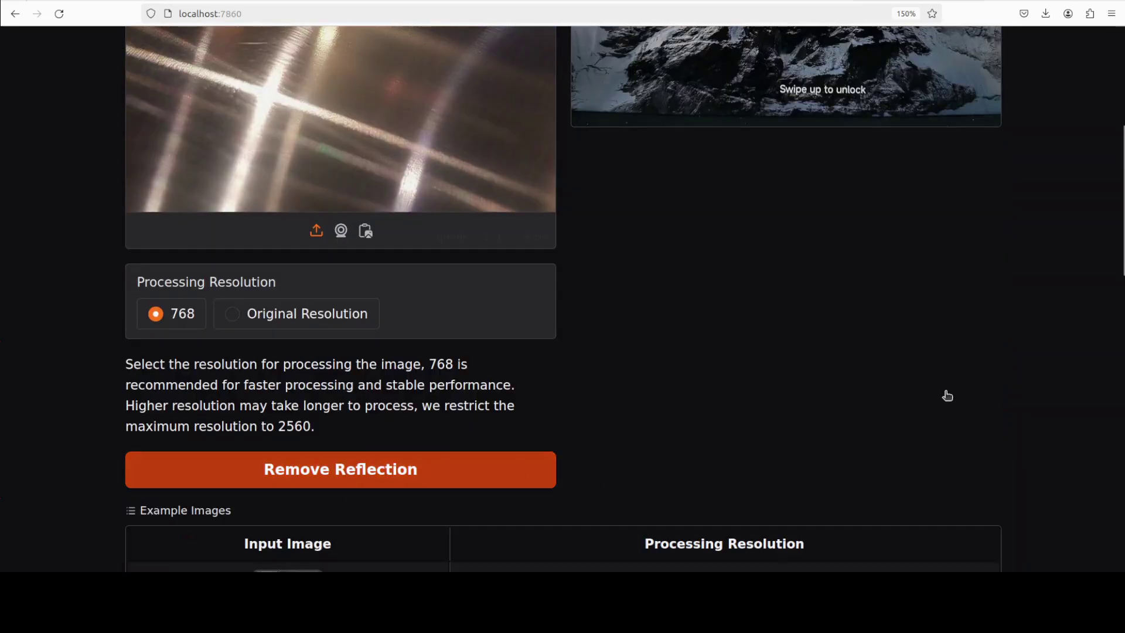
{"action": "scroll", "coordinate": [949, 396], "scroll_direction": "up", "scroll_amount": 5}
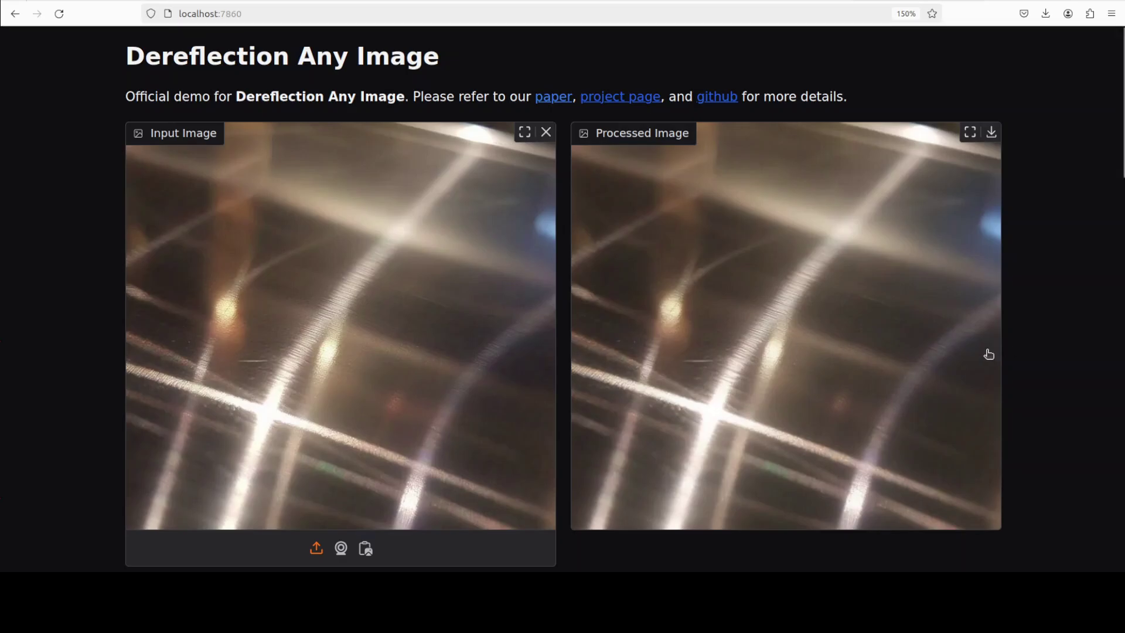
{"action": "scroll", "coordinate": [941, 344], "scroll_direction": "down", "scroll_amount": 4}
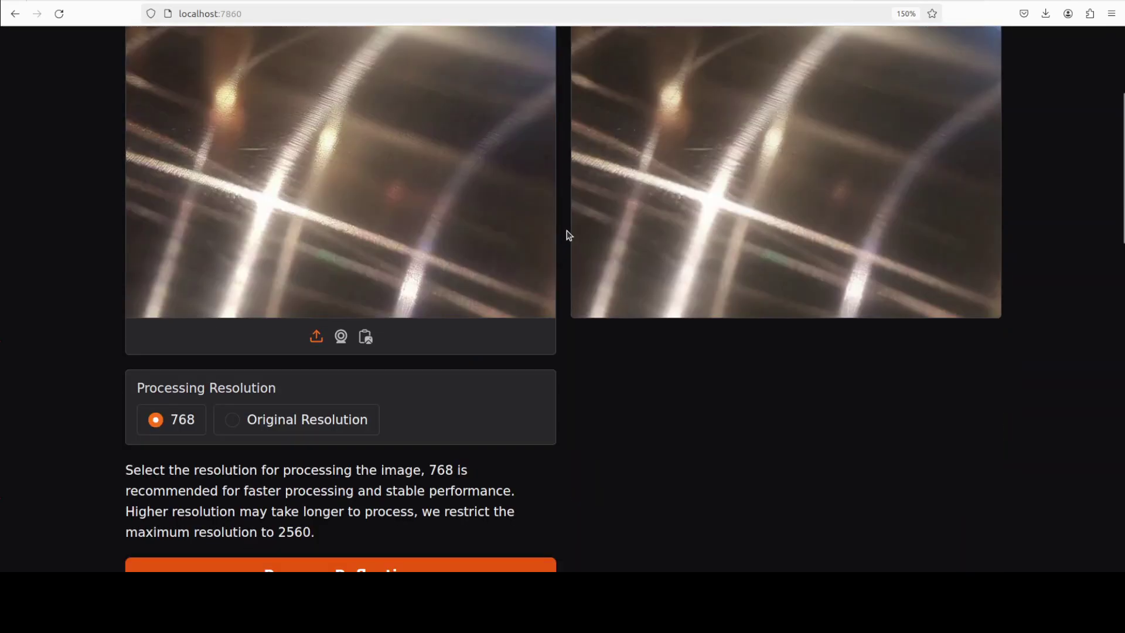
{"action": "scroll", "coordinate": [565, 223], "scroll_direction": "up", "scroll_amount": 4}
Step: Replace glare1.jpg with glare2.jpg, the radial metal tunnel photo
{"action": "left_click", "coordinate": [545, 132]}
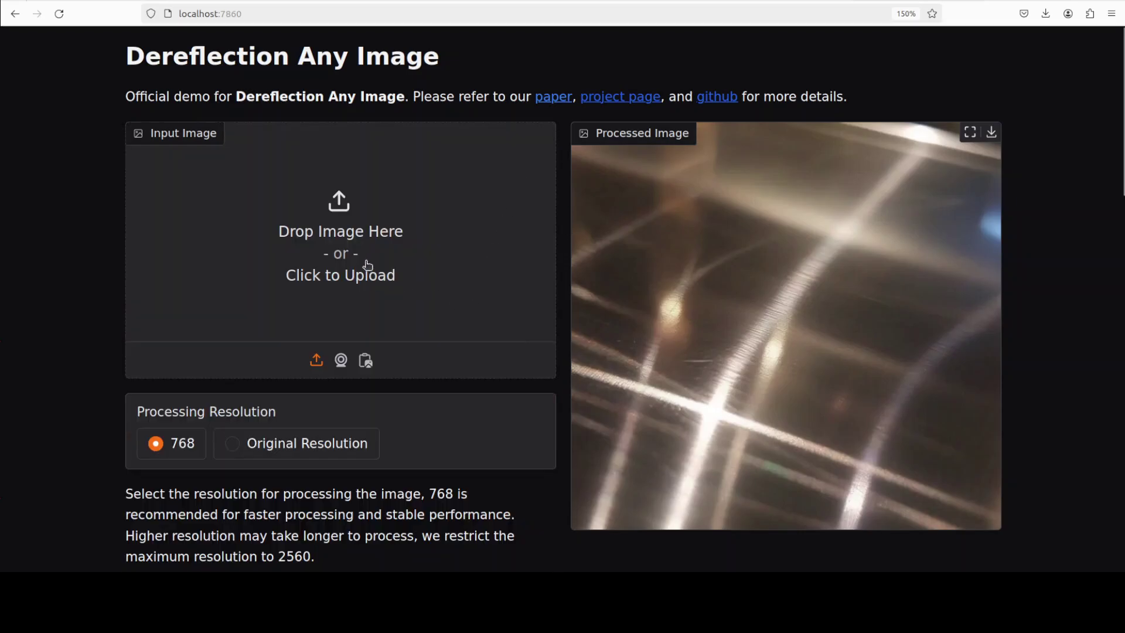
{"action": "left_click", "coordinate": [351, 243]}
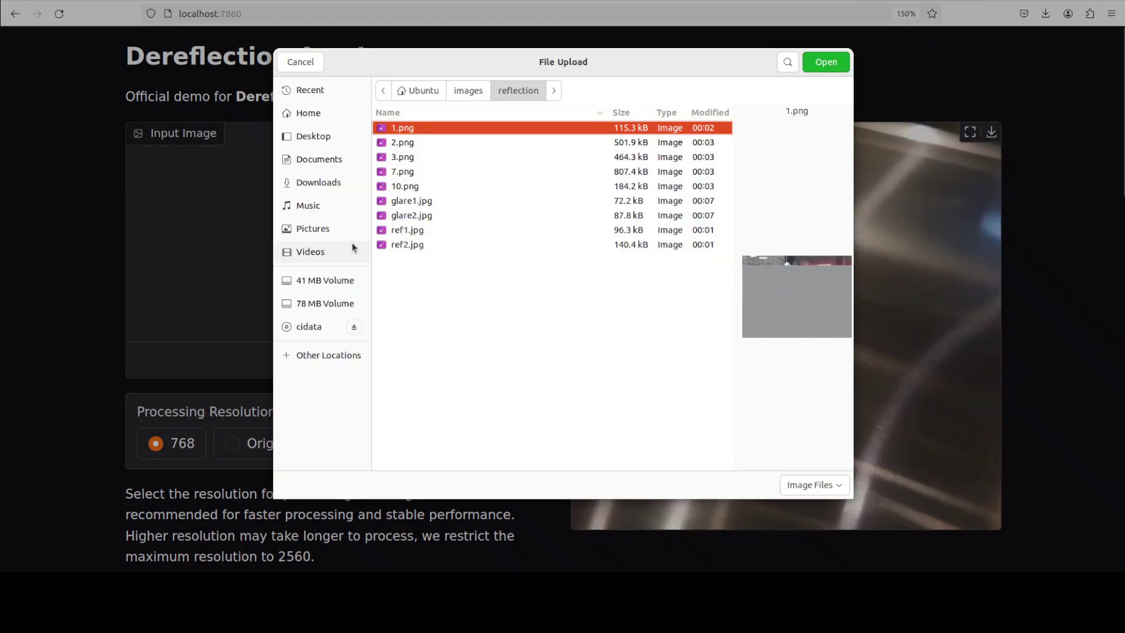
{"action": "left_click", "coordinate": [413, 216]}
{"action": "key", "text": "Return"}
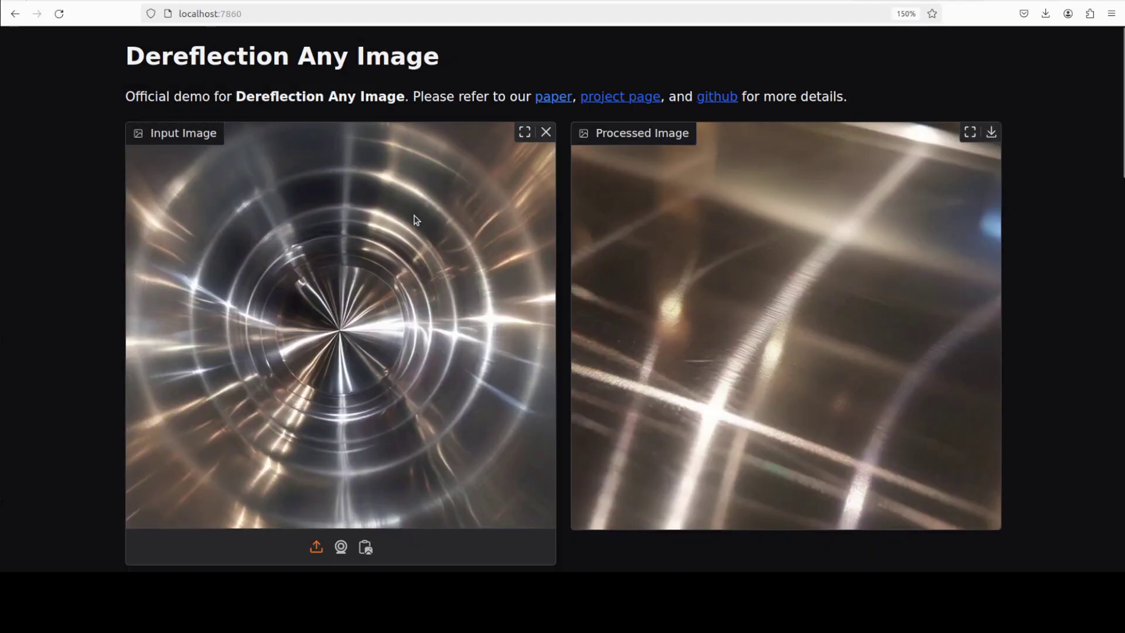
Step: Review the processed tunnel result, then clear the tunnel photo from the input
{"action": "scroll", "coordinate": [417, 387], "scroll_direction": "down", "scroll_amount": 3}
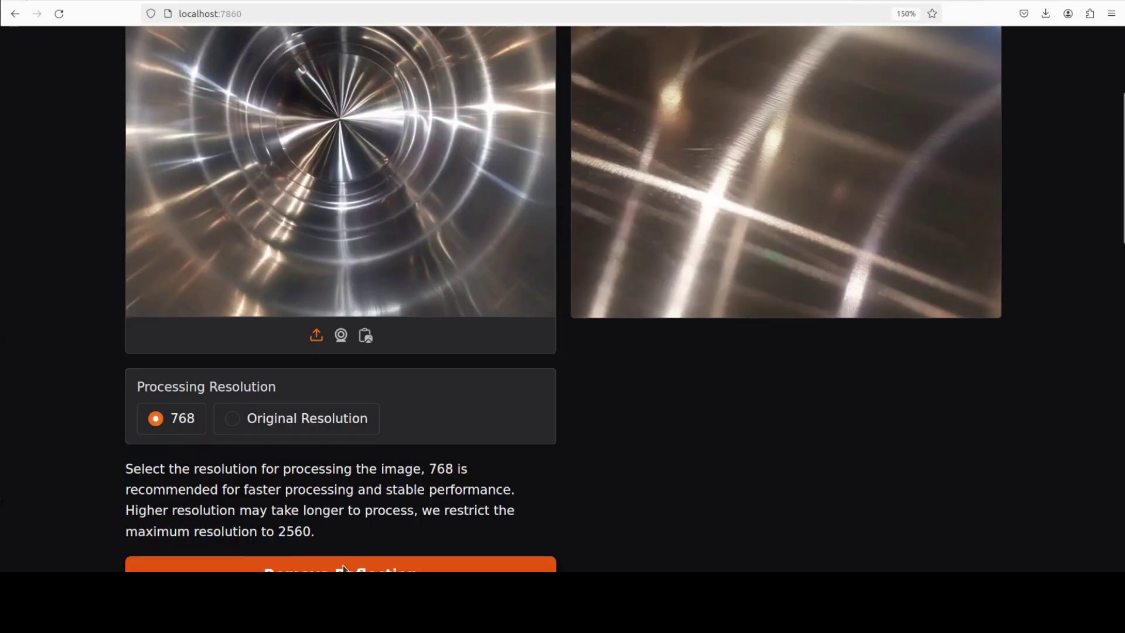
{"action": "scroll", "coordinate": [369, 542], "scroll_direction": "down", "scroll_amount": 5}
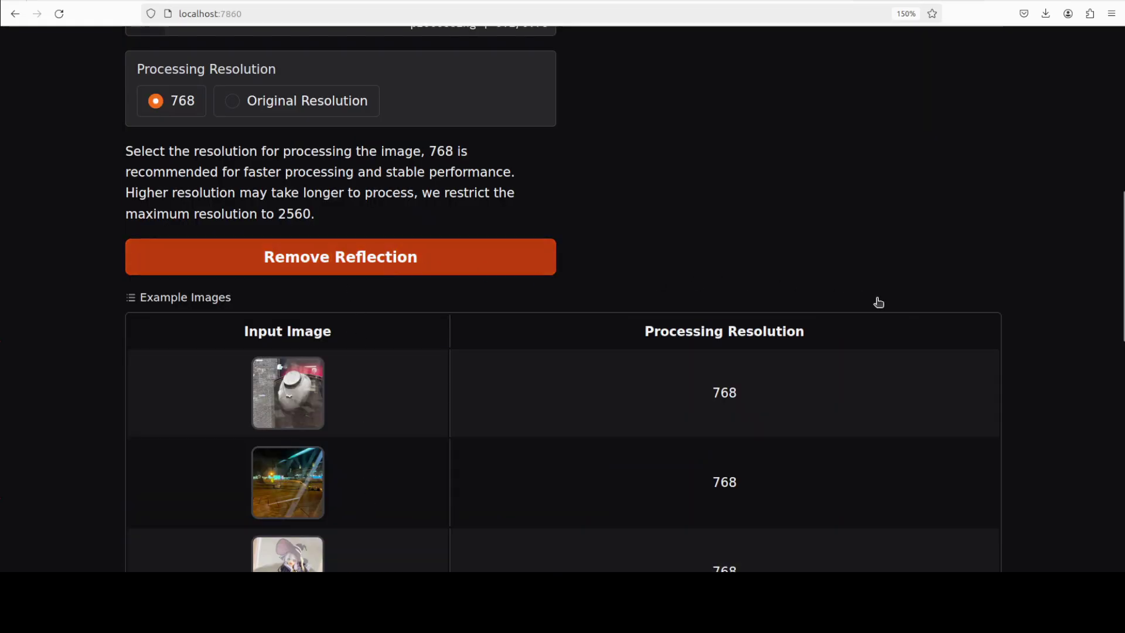
{"action": "scroll", "coordinate": [1014, 349], "scroll_direction": "up", "scroll_amount": 8}
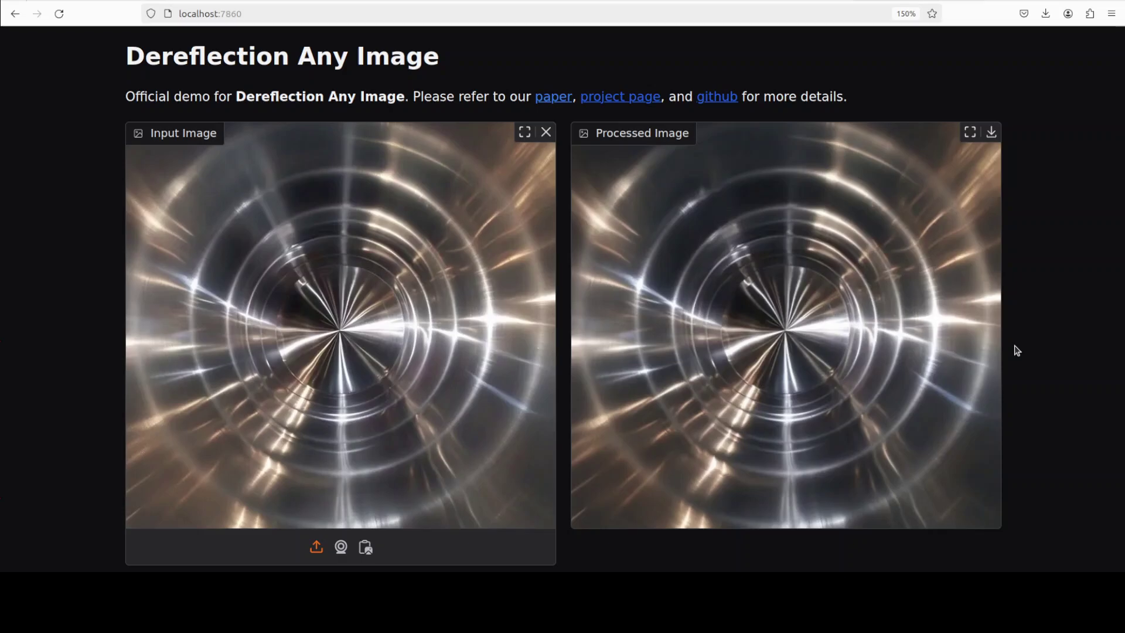
{"action": "scroll", "coordinate": [430, 319], "scroll_direction": "down", "scroll_amount": 2}
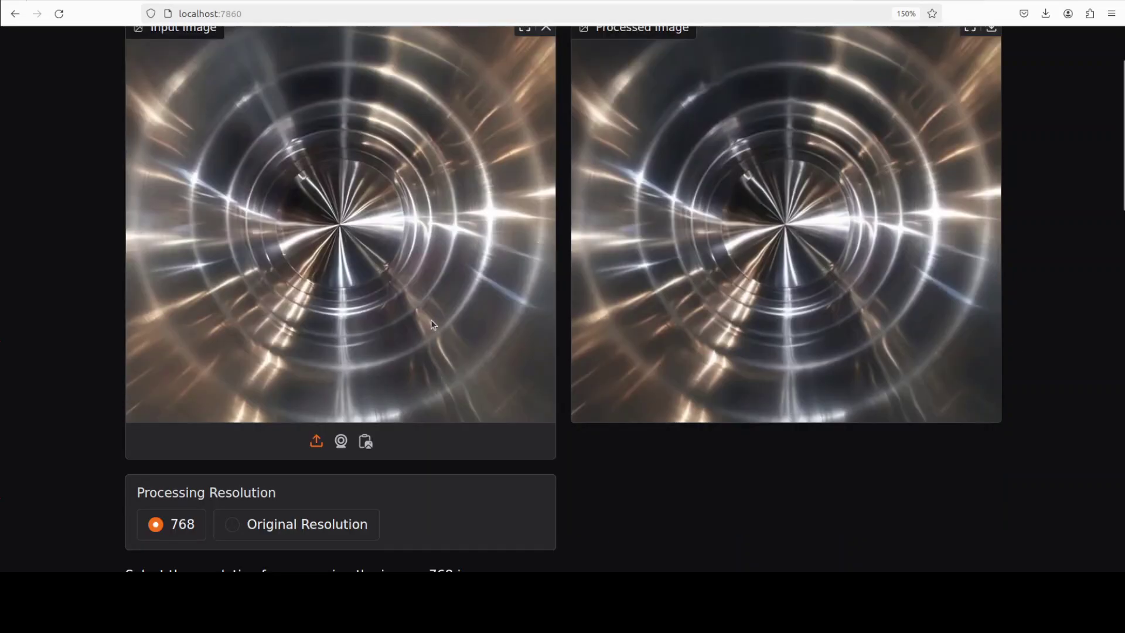
{"action": "scroll", "coordinate": [517, 233], "scroll_direction": "up", "scroll_amount": 2}
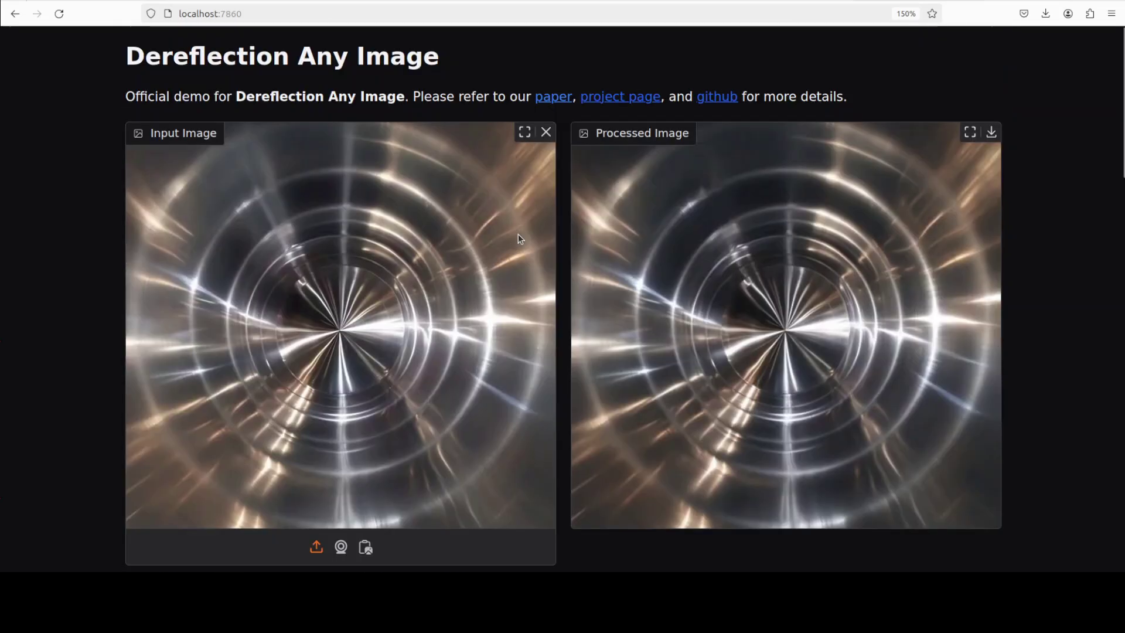
{"action": "left_click", "coordinate": [545, 134]}
Step: Upload 2.png, the night airport scene, after previewing 10.png, 7.png and 3.png
{"action": "left_click", "coordinate": [348, 273]}
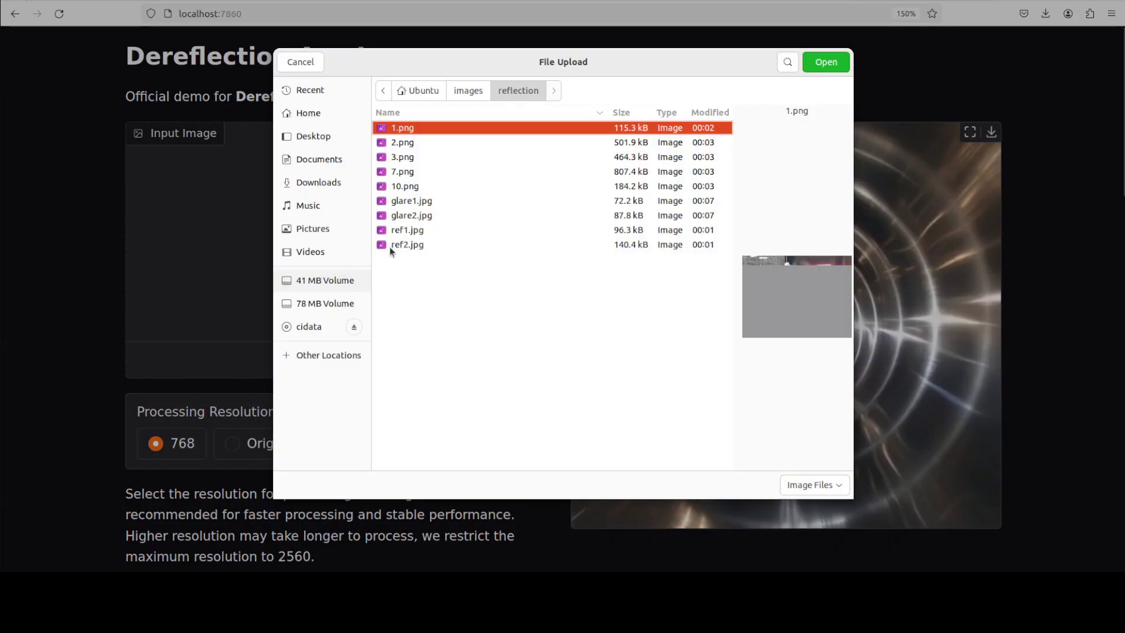
{"action": "left_click", "coordinate": [410, 214]}
{"action": "left_click", "coordinate": [412, 186]}
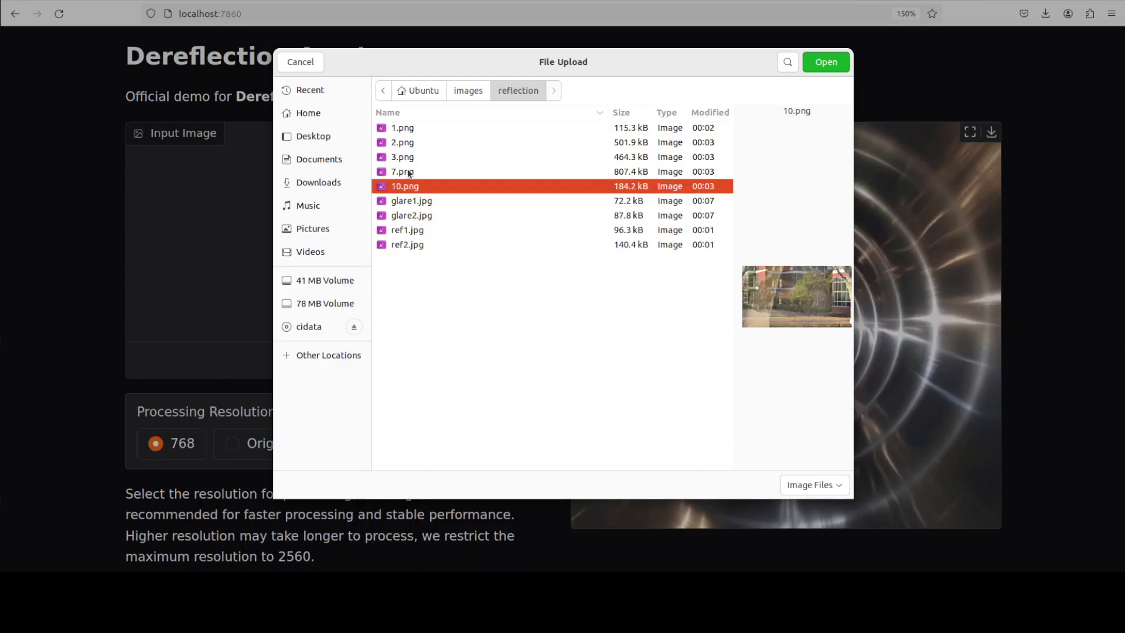
{"action": "left_click", "coordinate": [408, 172]}
{"action": "left_click", "coordinate": [407, 156]}
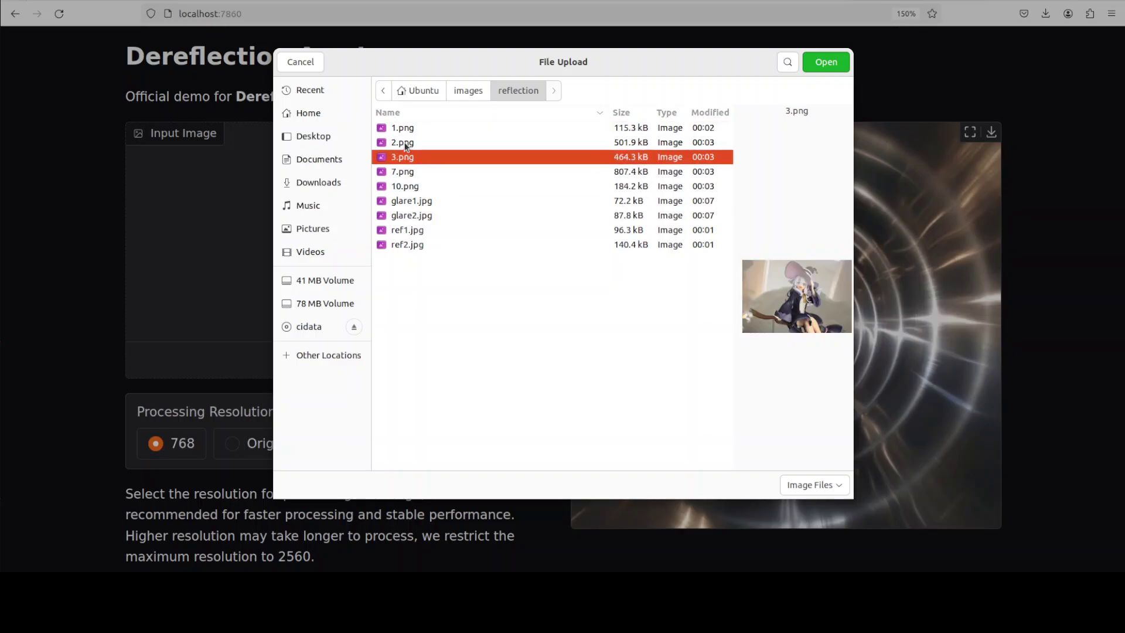
{"action": "left_click", "coordinate": [404, 144]}
{"action": "key", "text": "Return"}
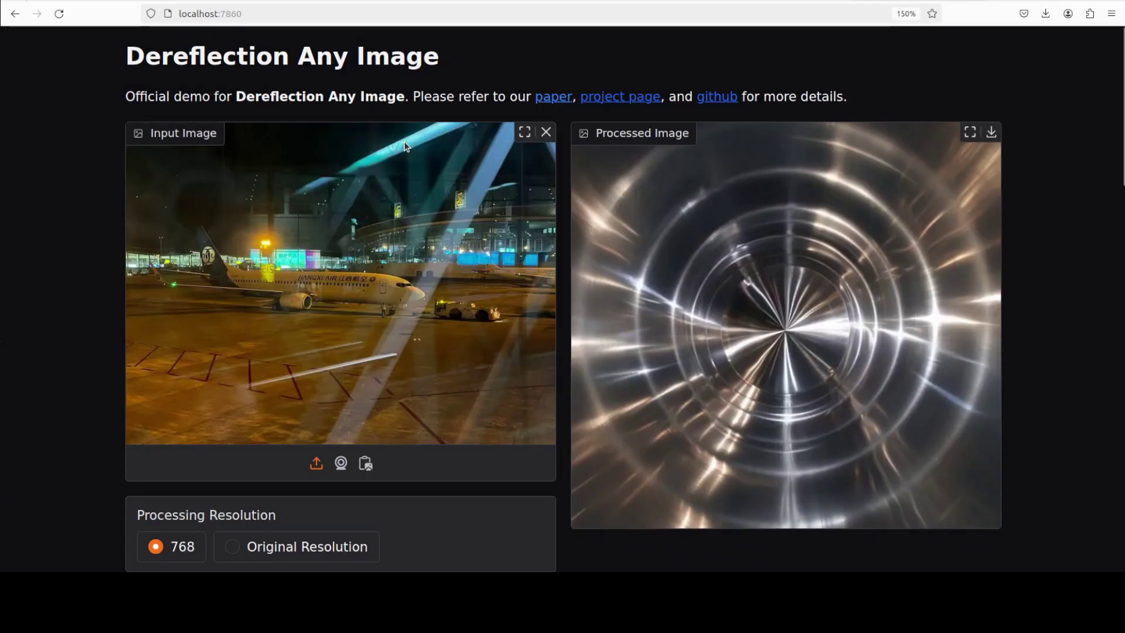
Step: Start reflection removal on the airport photo
{"action": "scroll", "coordinate": [422, 493], "scroll_direction": "down", "scroll_amount": 3}
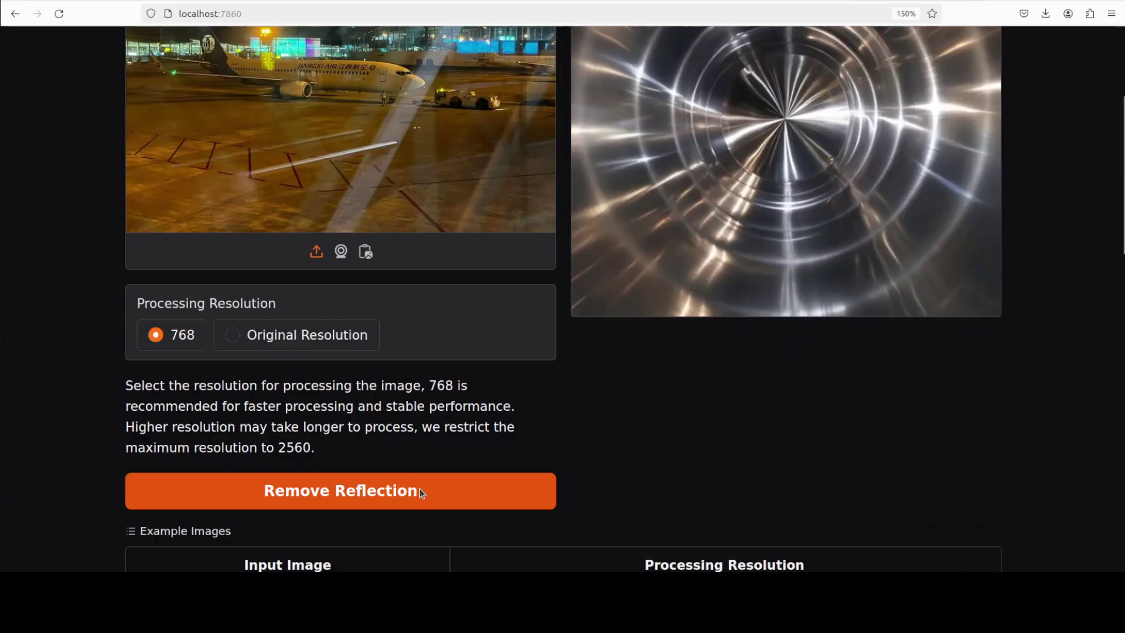
{"action": "left_click", "coordinate": [375, 492]}
{"action": "scroll", "coordinate": [950, 466], "scroll_direction": "up", "scroll_amount": 3}
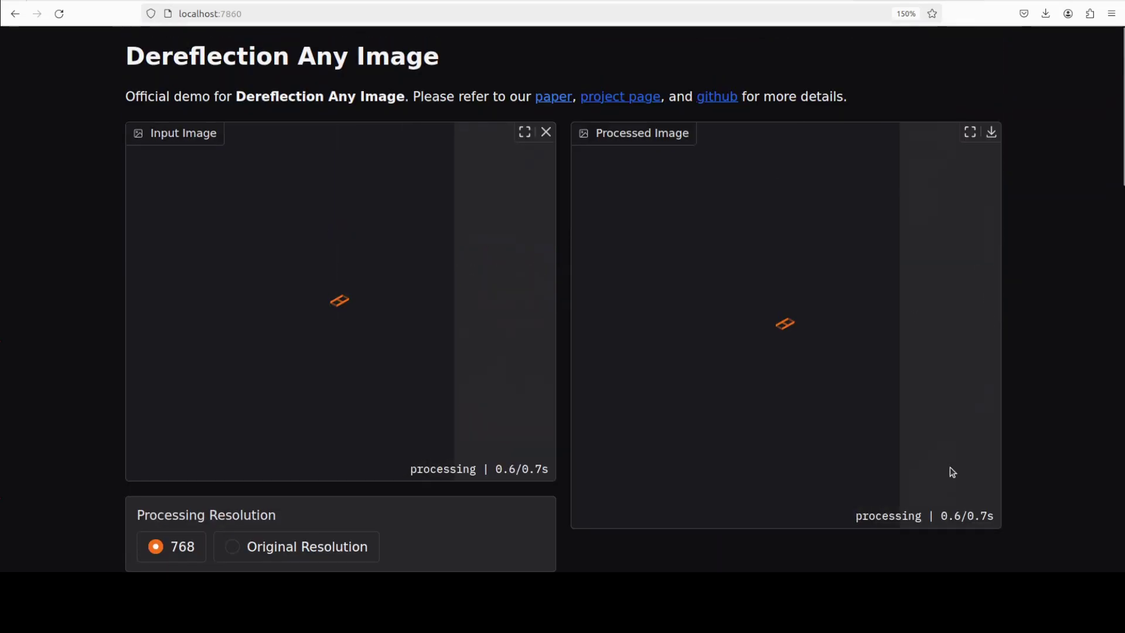